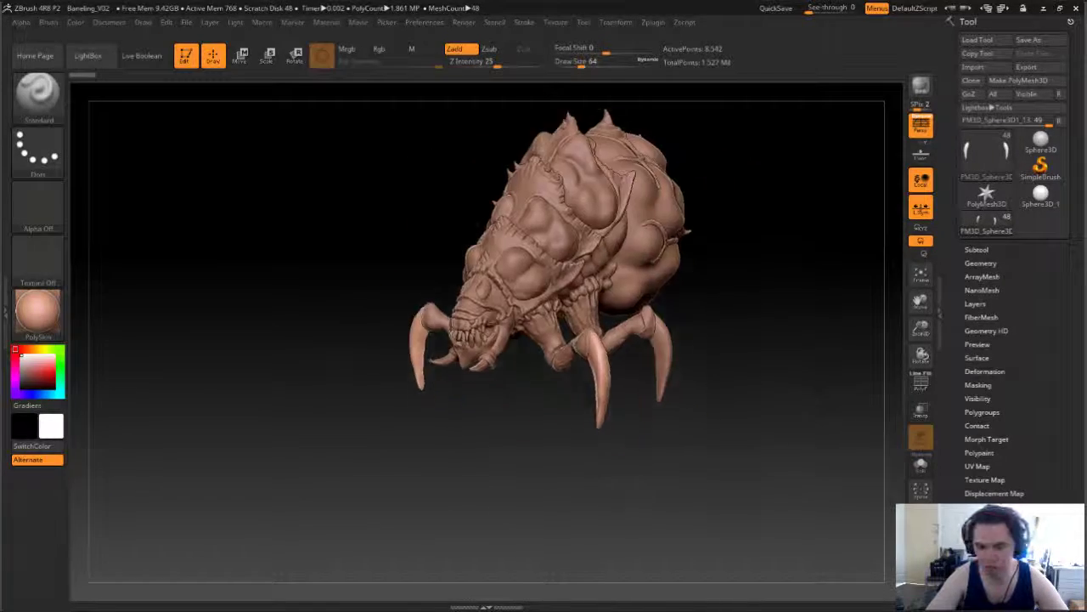
Step: Isolate the front leg claws with Solo mode so the rest of the creature is hidden
left_click_drag(689, 572, 639, 502, "alt")
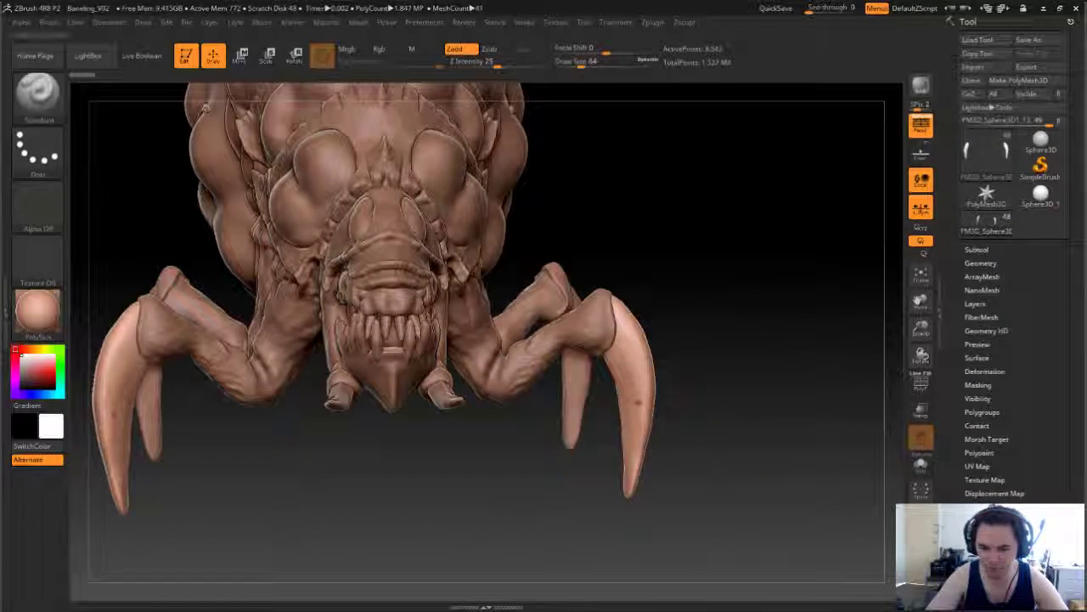
left_click(925, 466)
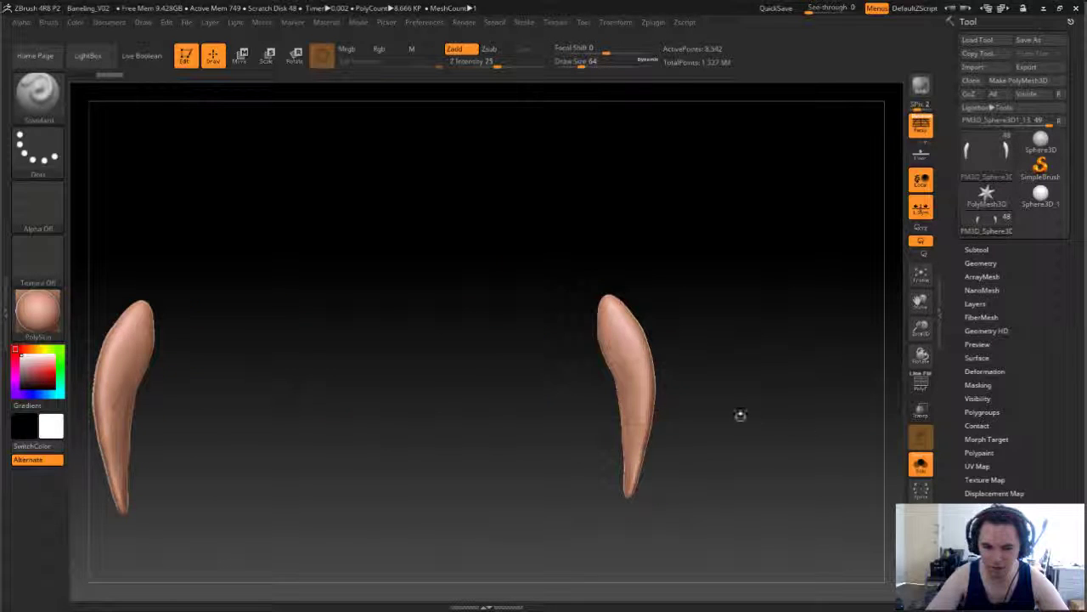
mouse_move(740, 416)
left_mouse_down()
mouse_move(834, 412)
mouse_move(774, 369)
mouse_move(748, 416)
left_mouse_up()
Step: Enable DynaMesh on the claws at a resolution of 240 and remesh them
left_click(982, 264)
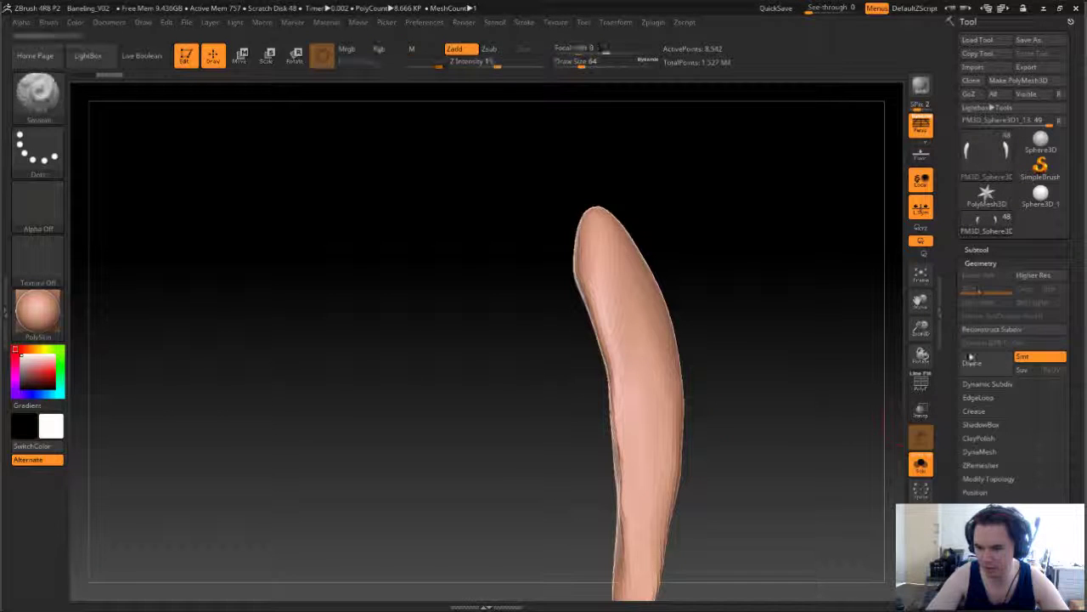
scroll(950, 390, "down", 5)
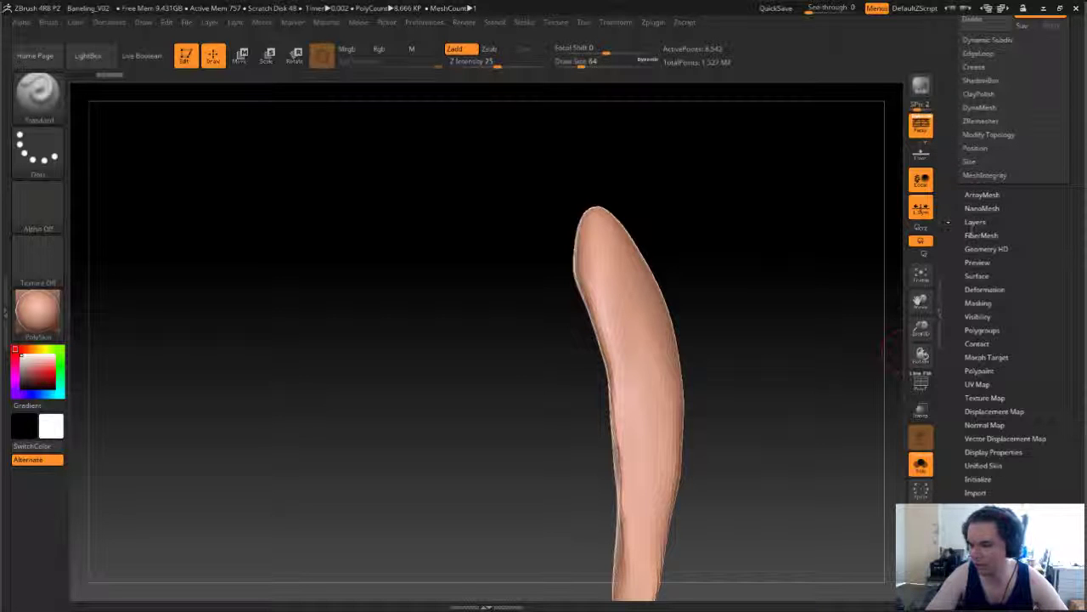
left_click(982, 108)
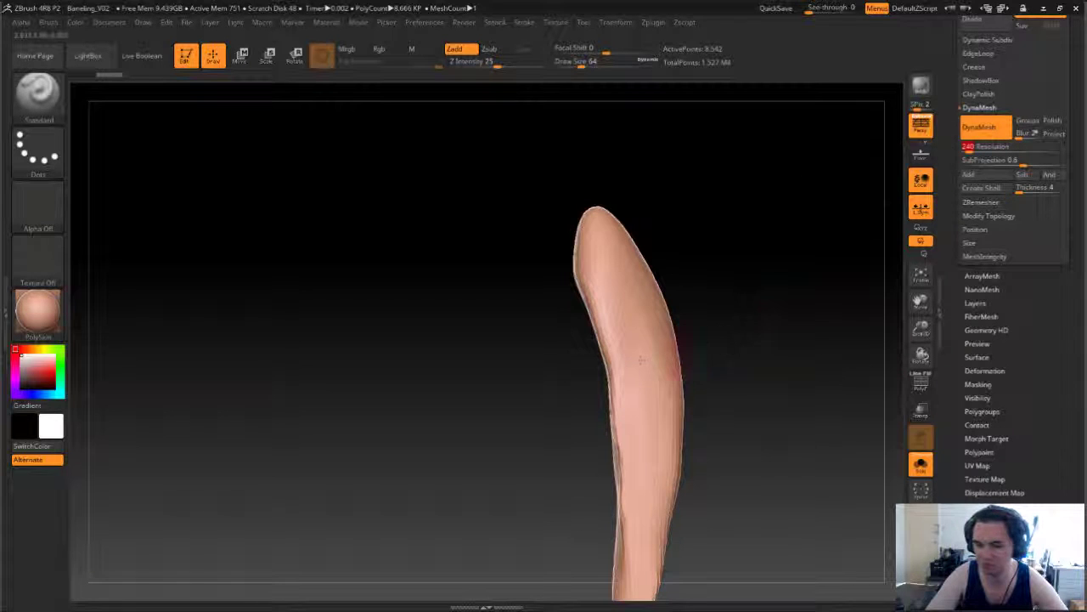
left_click_drag(759, 291, 713, 332, "ctrl")
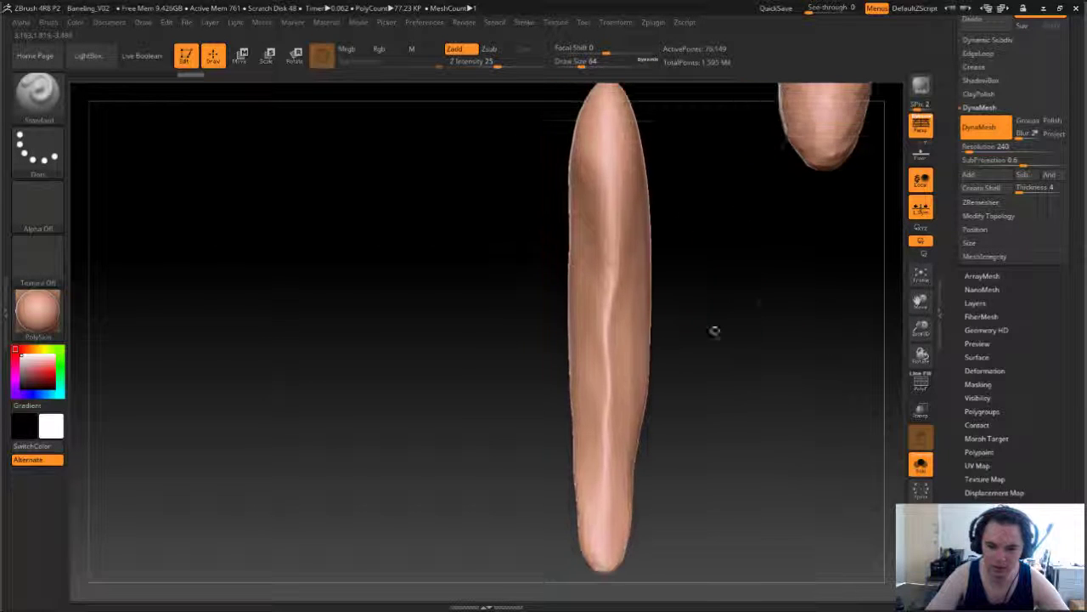
Step: Straighten the crooked central ridge along the claw using the Move brush at draw size 104
key("b")
key("m")
key("v")
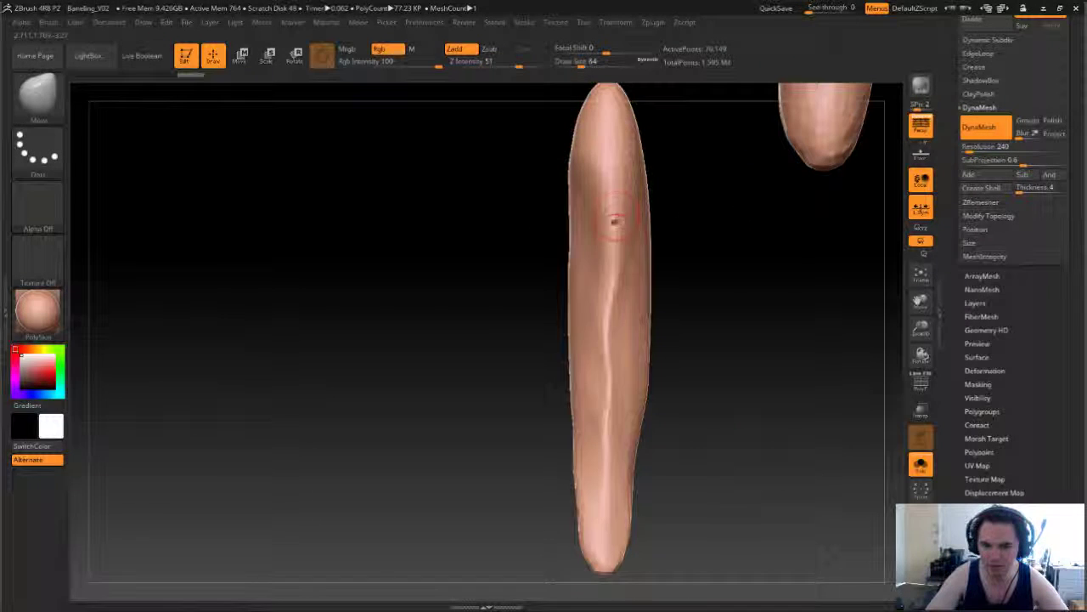
key("s")
left_click(620, 244)
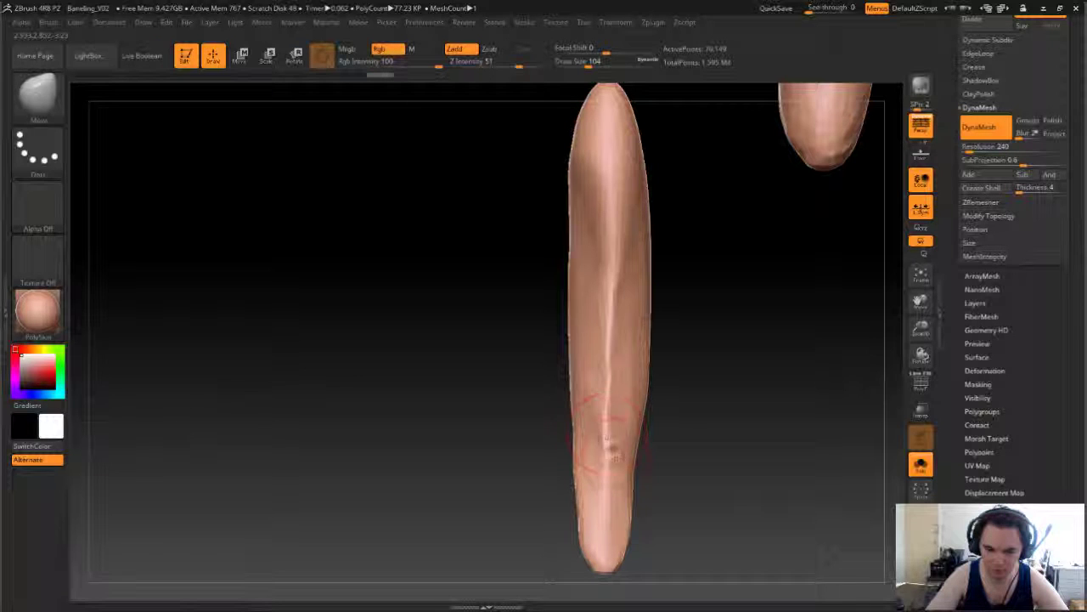
Step: Refine the ridge near the claw's lower end with the Move brush at draw size 77 and remesh with DynaMesh
key("s")
left_click(604, 455)
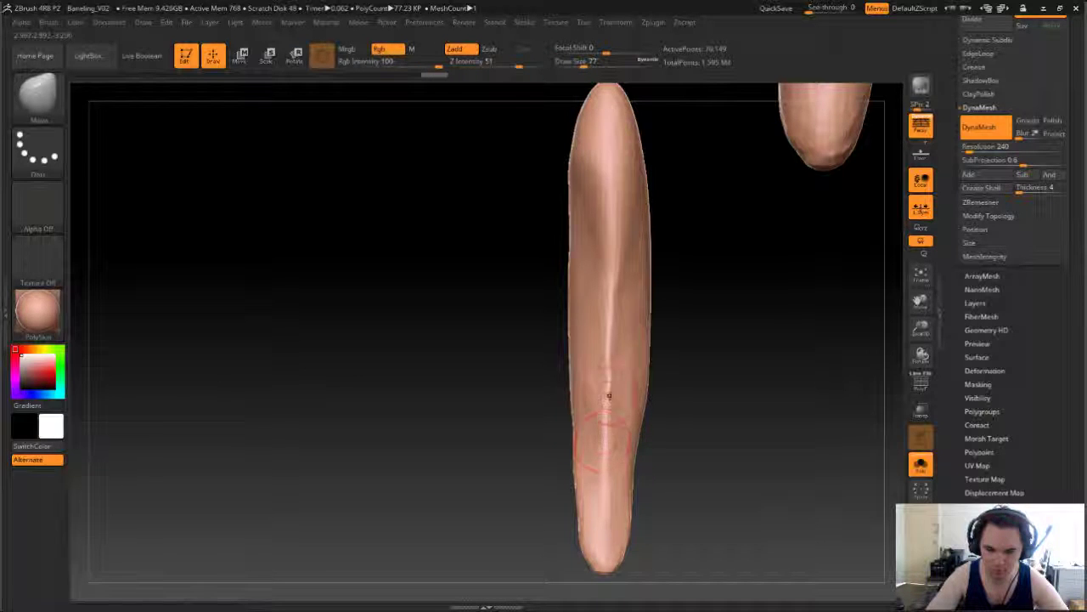
key("ctrl")
left_click_drag(781, 399, 790, 404, "ctrl")
mouse_move(791, 404)
left_mouse_down()
mouse_move(743, 402)
mouse_move(791, 394)
left_mouse_up()
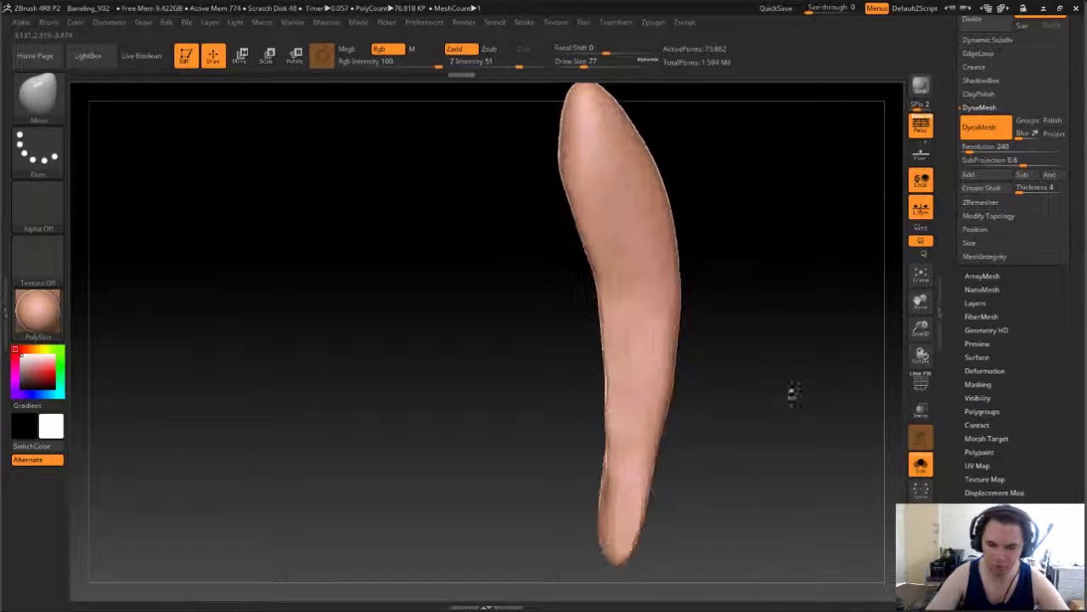
Step: Sculpt an uneven surface on the first side of the claw using the Crumple brush at draw size 101
mouse_move(739, 359)
left_mouse_down("alt")
mouse_move(782, 413)
mouse_move(720, 417)
left_mouse_up("alt")
mouse_move(718, 336)
left_mouse_down()
mouse_move(736, 440)
mouse_move(732, 368)
mouse_move(750, 390)
mouse_move(785, 389)
left_mouse_up()
key("b")
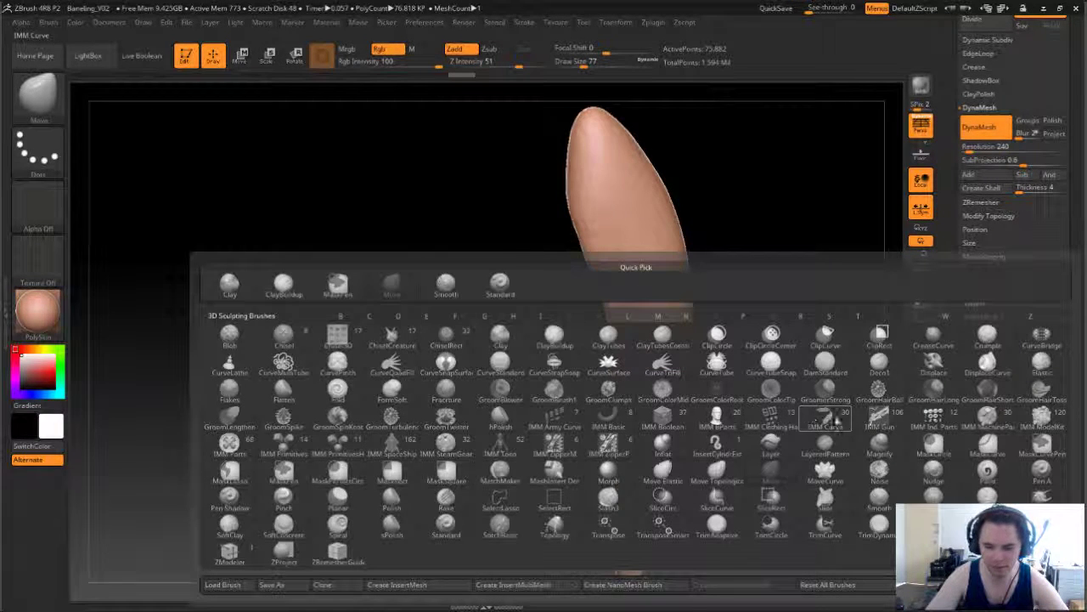
key("c")
left_click(987, 336)
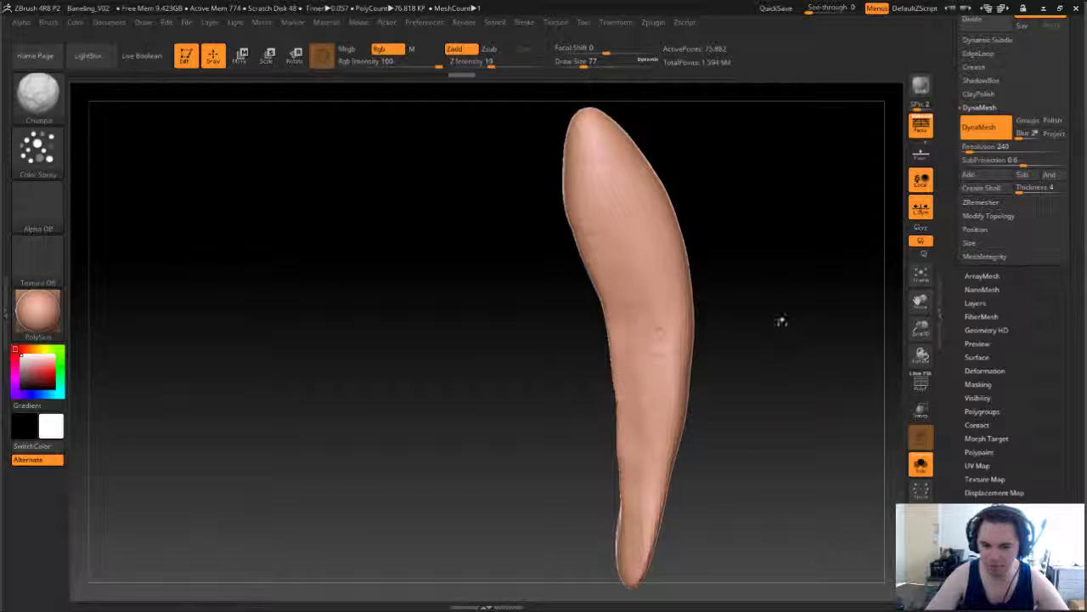
key("s")
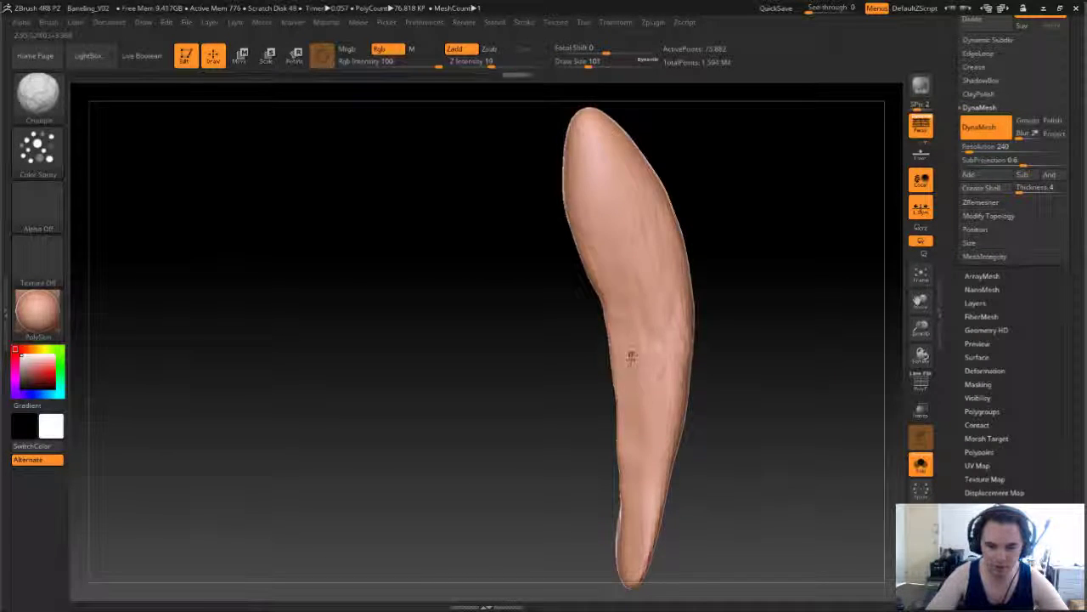
mouse_move(727, 496)
left_mouse_down()
mouse_move(603, 385)
mouse_move(501, 383)
mouse_move(544, 395)
left_mouse_up()
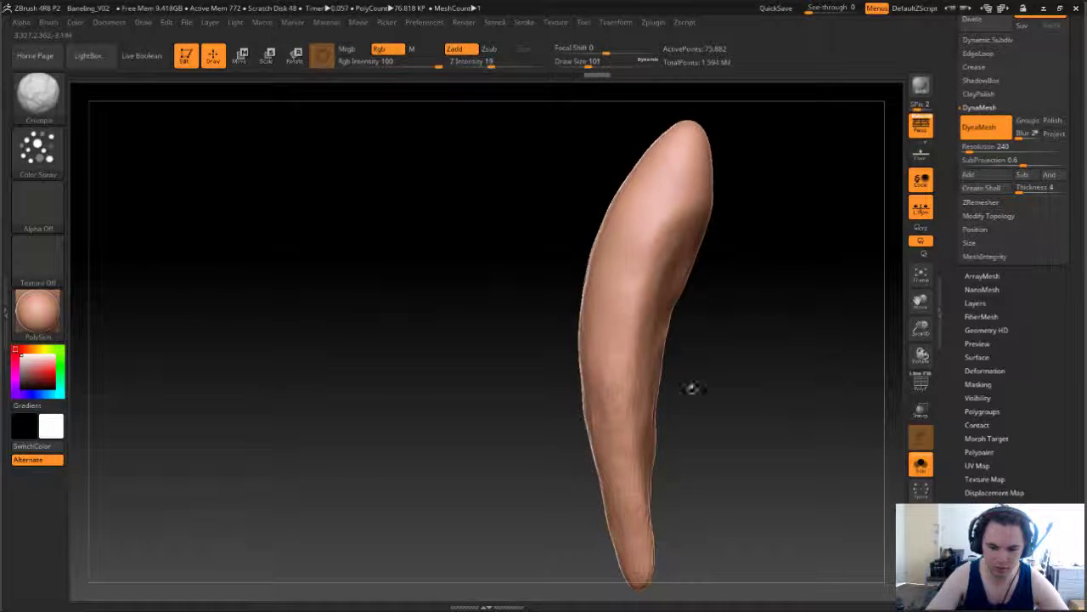
Step: Continue roughening the claw's other sides down to the tip with Crumple, undoing one stroke, and remesh with DynaMesh
left_click_drag(692, 387, 639, 322)
key("ctrl+z")
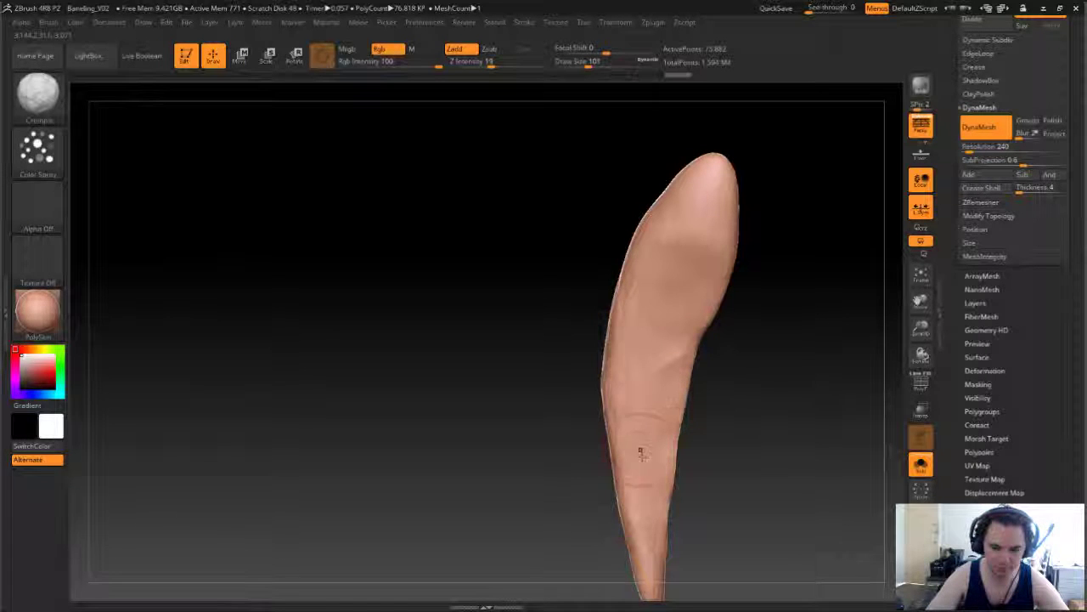
left_click_drag(736, 476, 747, 474)
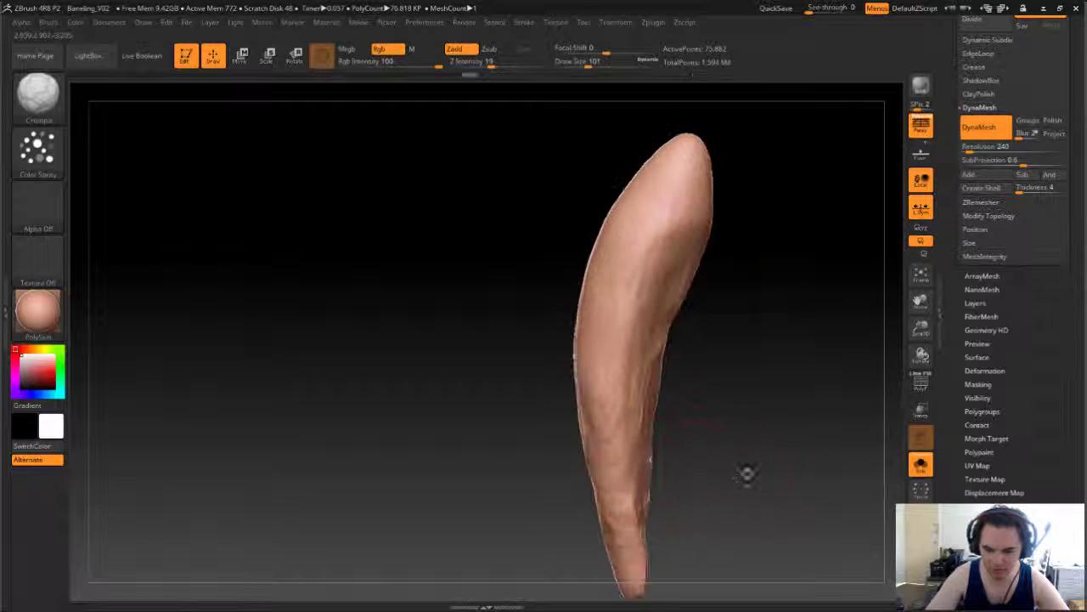
left_click_drag(673, 379, 628, 323)
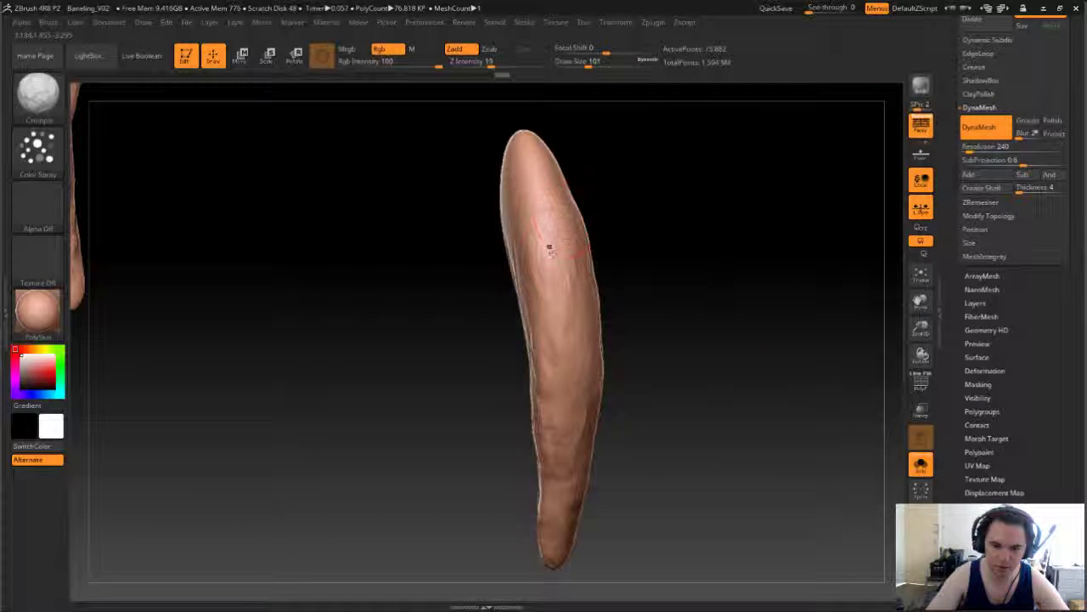
mouse_move(644, 462)
left_mouse_down("ctrl")
mouse_move(689, 509)
mouse_move(722, 480)
mouse_move(633, 366)
mouse_move(661, 327)
mouse_move(605, 413)
mouse_move(637, 463)
mouse_move(661, 411)
left_mouse_up("ctrl")
Step: Taper the lower end of the claw into a narrower tip using the Move brush at draw size 94 and remesh it
key("b")
key("m")
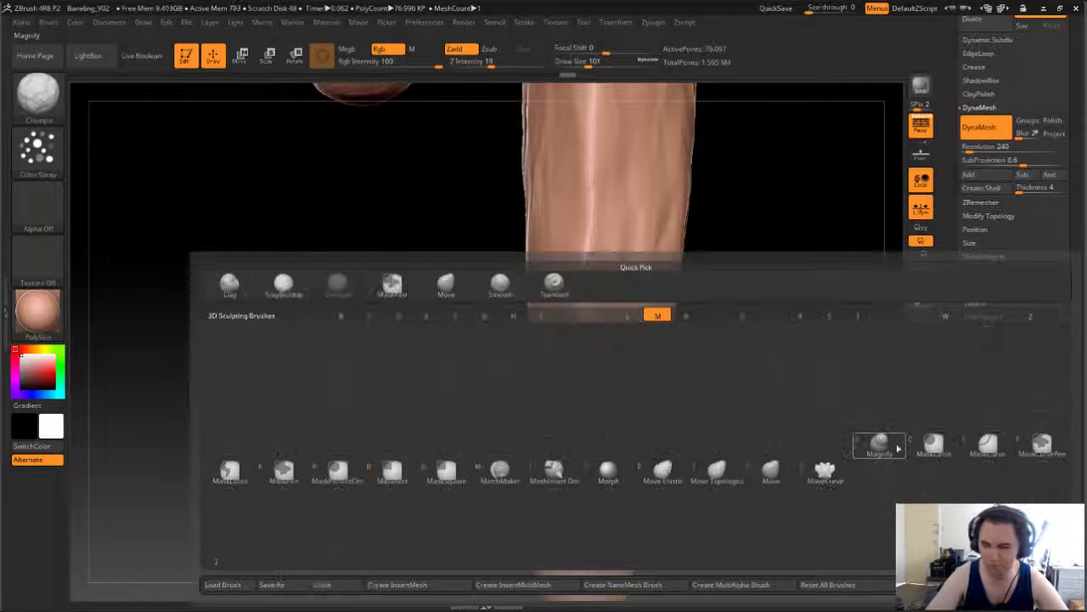
left_click(769, 478)
mouse_move(794, 424)
left_mouse_down()
mouse_move(808, 394)
mouse_move(686, 439)
mouse_move(625, 448)
left_mouse_up()
key("s")
key("s")
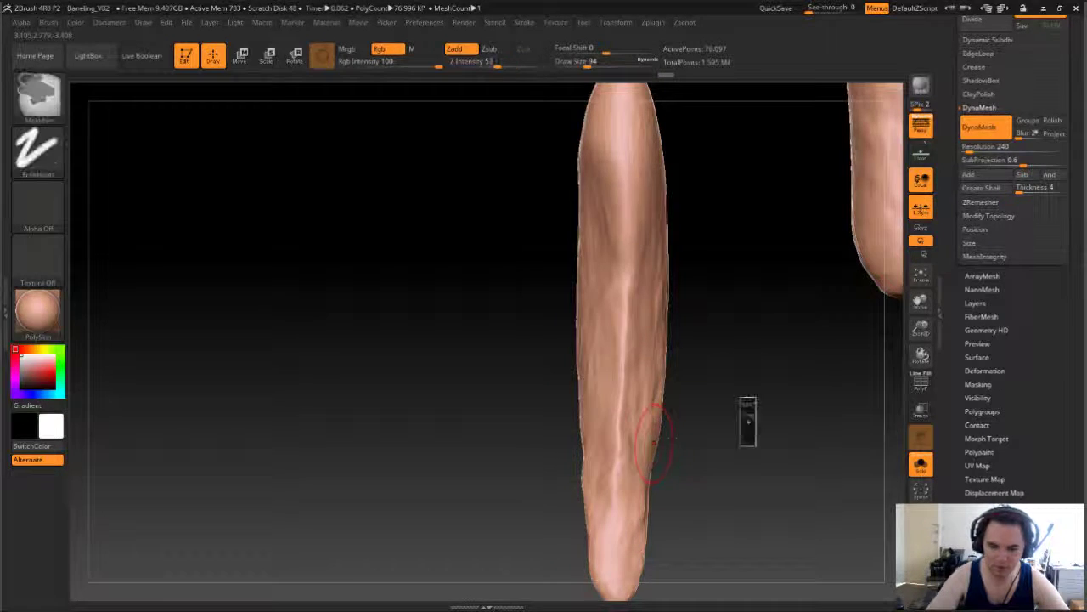
mouse_move(745, 432)
left_mouse_down()
mouse_move(728, 450)
mouse_move(764, 441)
left_mouse_up()
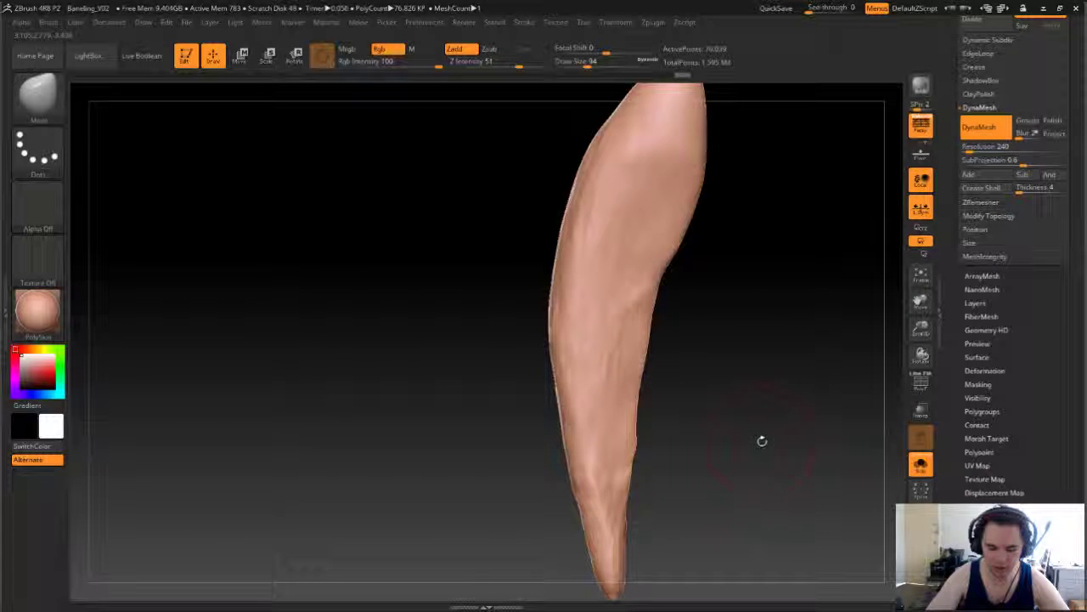
Step: Switch to the Rake brush, undo a test stroke across the claw, and set the Z intensity to 21
key("b")
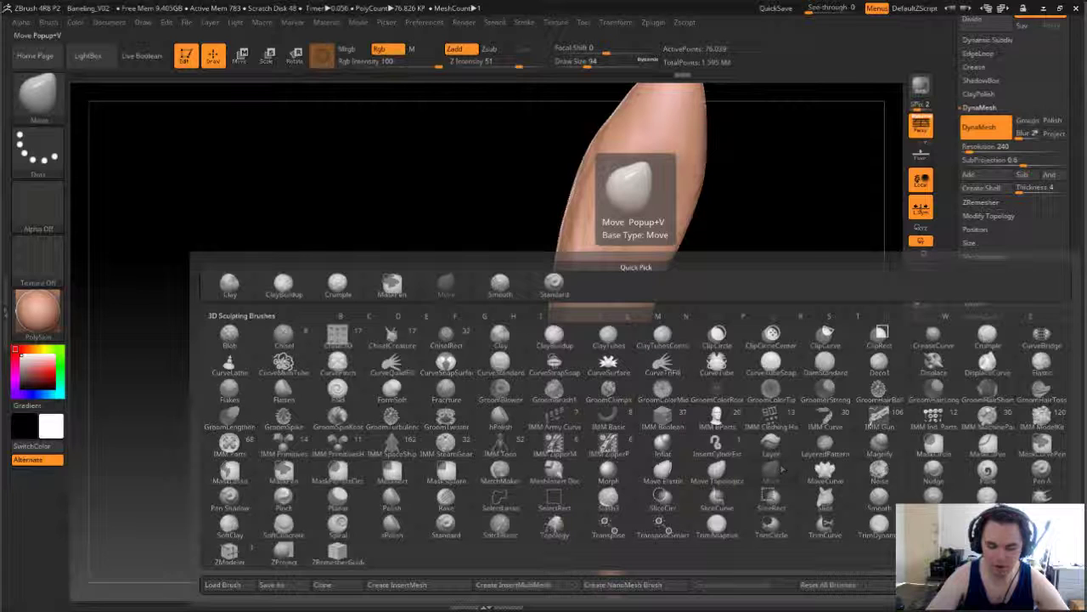
key("r")
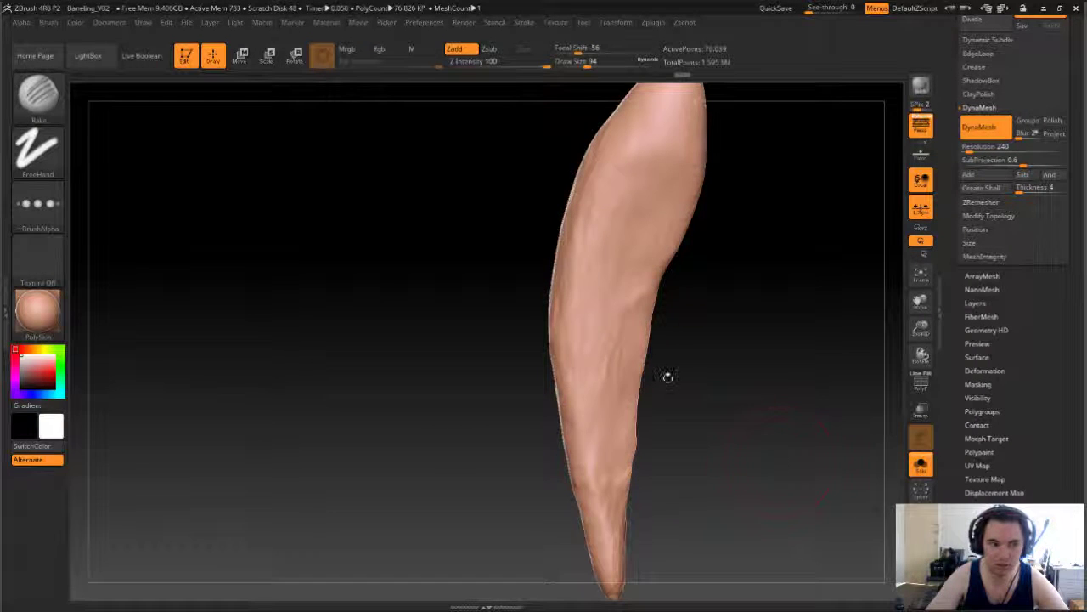
left_click_drag(711, 301, 713, 375)
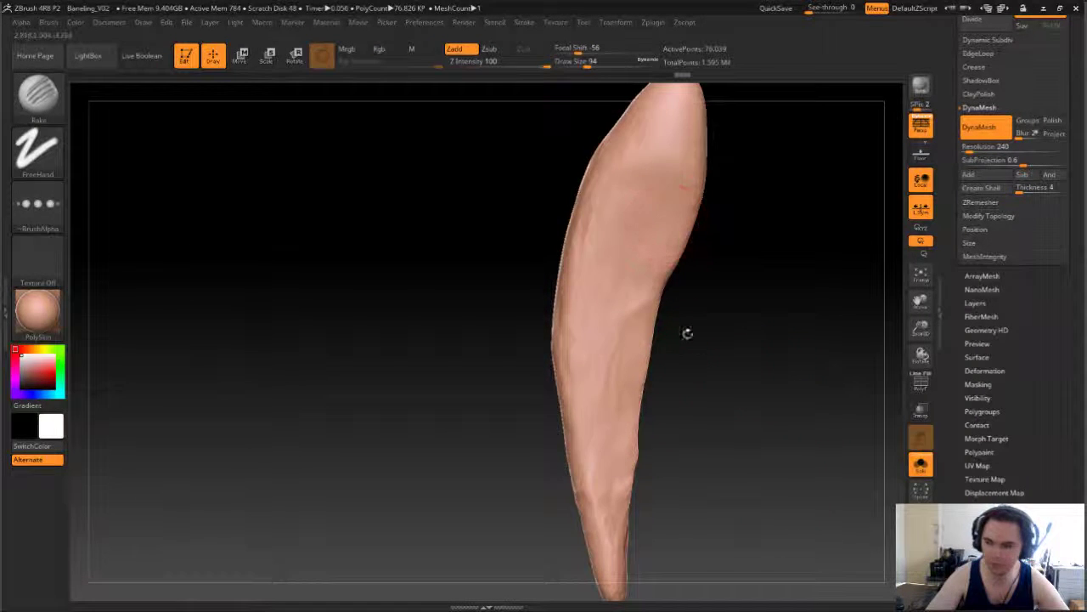
left_click_drag(687, 333, 735, 306)
left_click_drag(653, 273, 667, 314)
left_click_drag(636, 161, 653, 263)
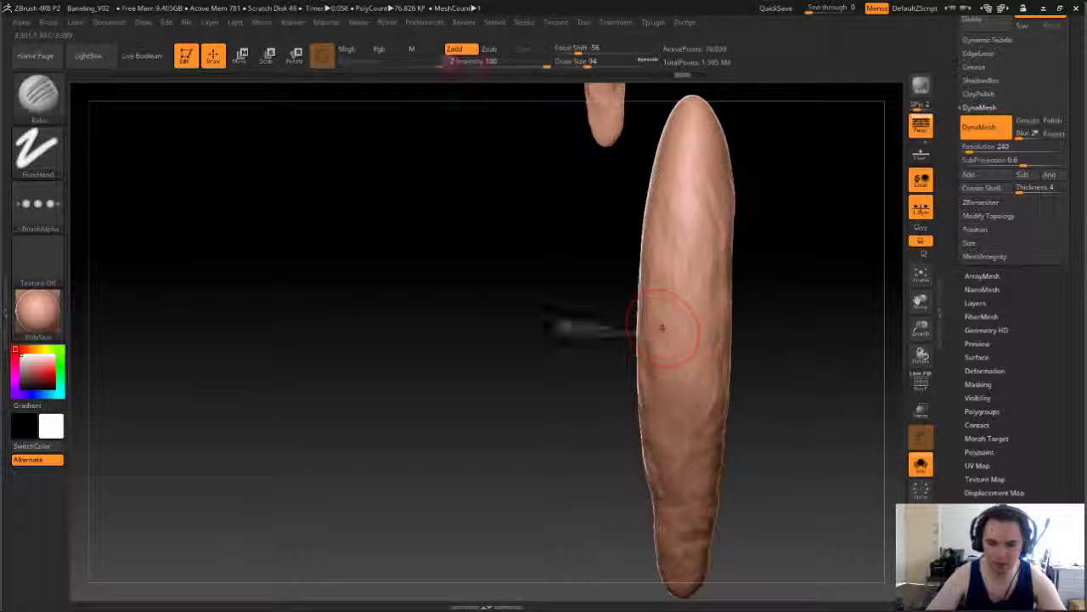
left_click_drag(646, 331, 684, 332)
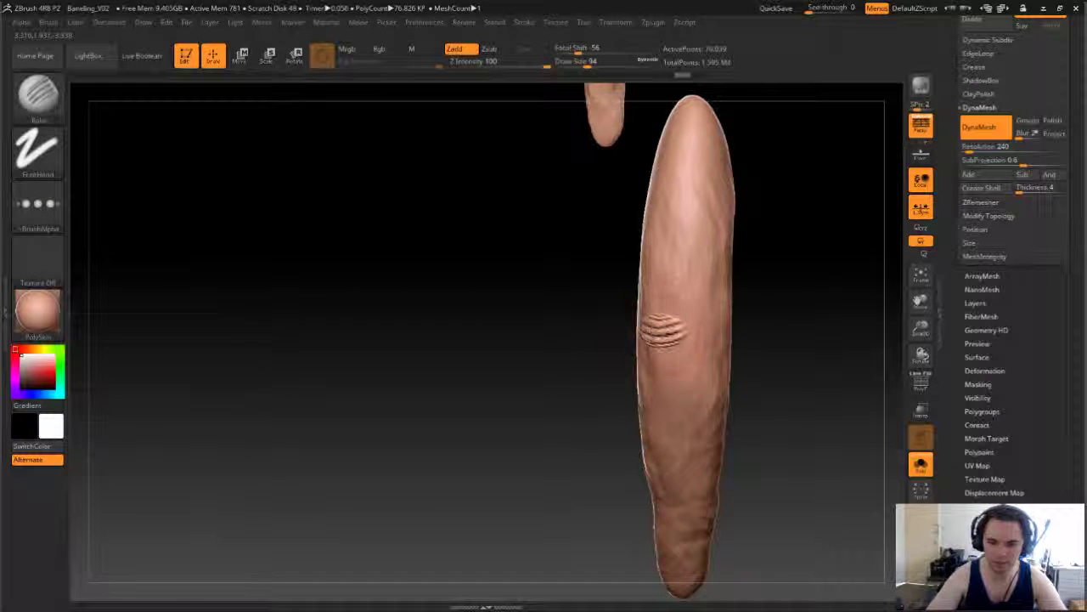
key("ctrl+z")
key("u")
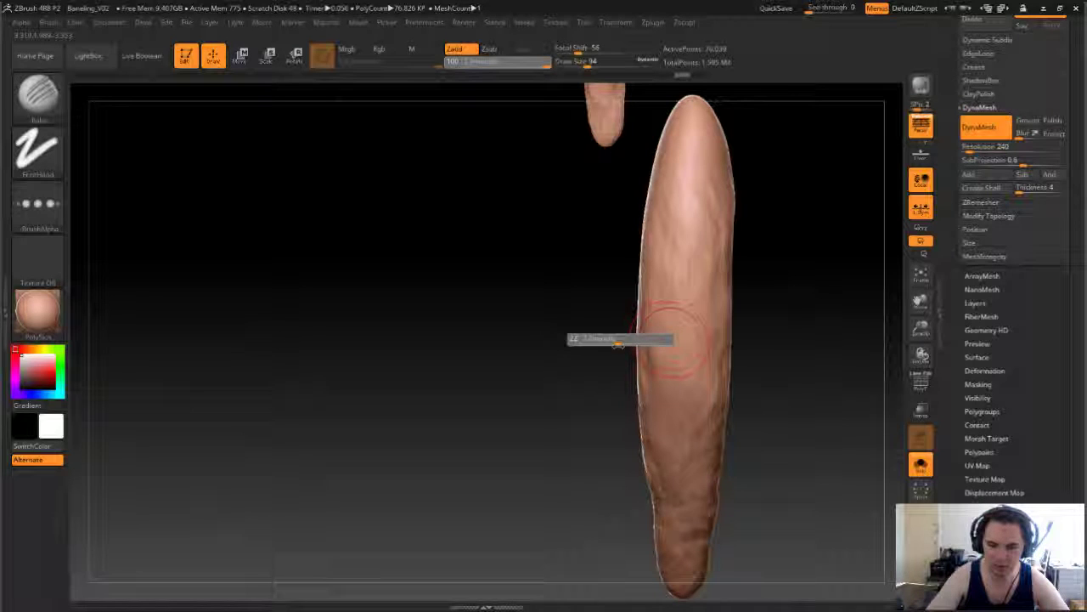
left_click_drag(617, 343, 613, 343)
Step: Turn the view with Z-axis rotation so the claw lies horizontally, and switch off perspective distortion
left_click_drag(781, 335, 698, 338)
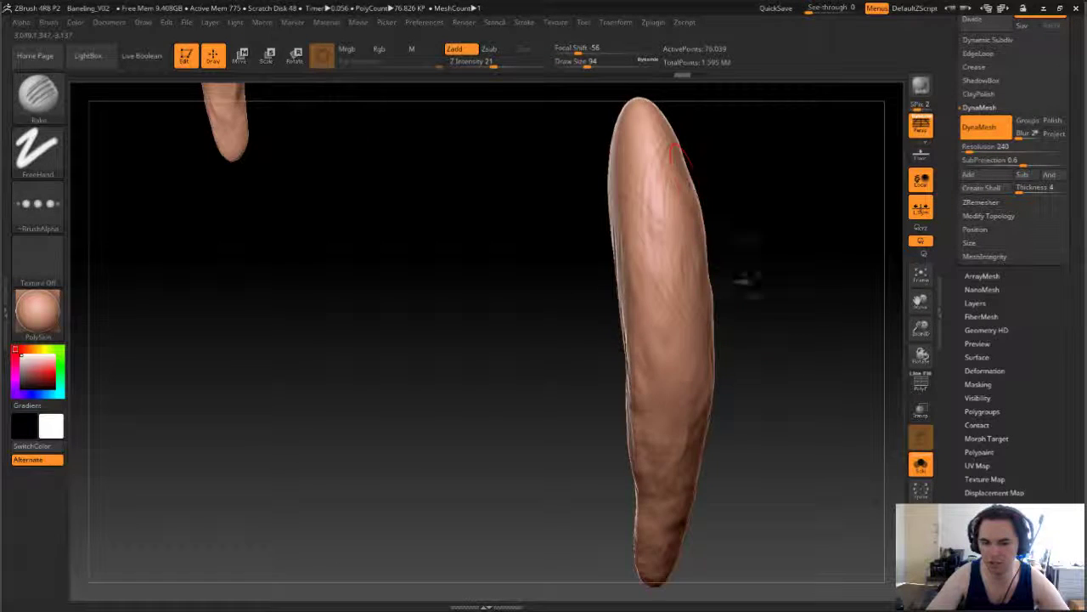
left_click_drag(744, 281, 811, 349)
left_click_drag(703, 272, 833, 403)
left_click(926, 243)
left_click_drag(798, 316, 727, 445)
left_click(931, 255)
mouse_move(832, 276)
left_mouse_down()
mouse_move(814, 327)
mouse_move(764, 265)
mouse_move(821, 313)
mouse_move(804, 301)
mouse_move(748, 311)
left_mouse_up()
left_click(926, 243)
mouse_move(825, 345)
left_mouse_down()
mouse_move(825, 215)
mouse_move(836, 277)
mouse_move(794, 267)
mouse_move(784, 287)
mouse_move(745, 250)
mouse_move(762, 228)
mouse_move(676, 273)
left_mouse_up()
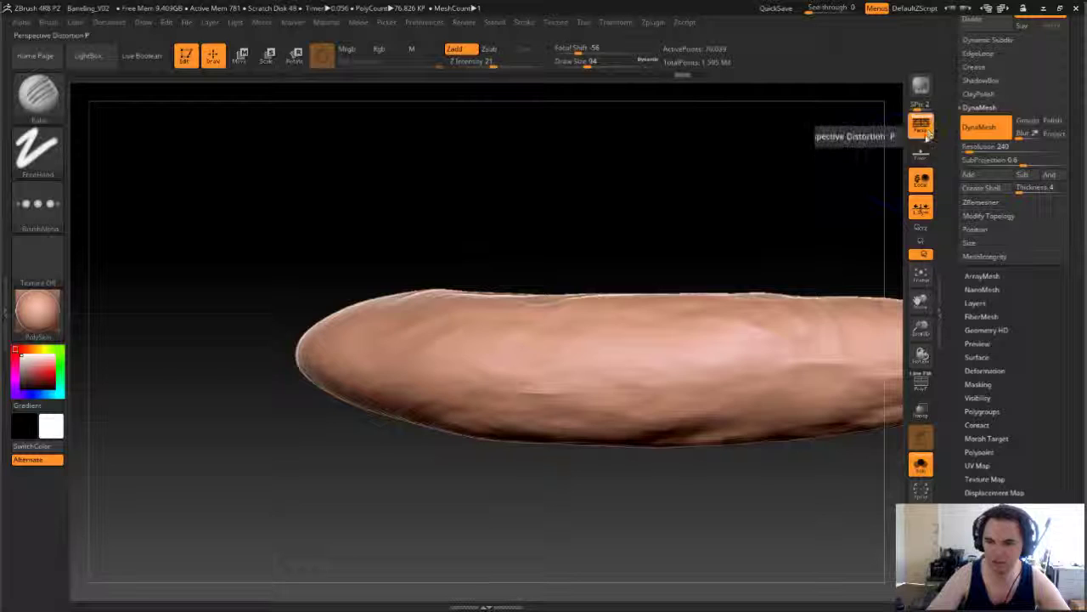
left_click(926, 128)
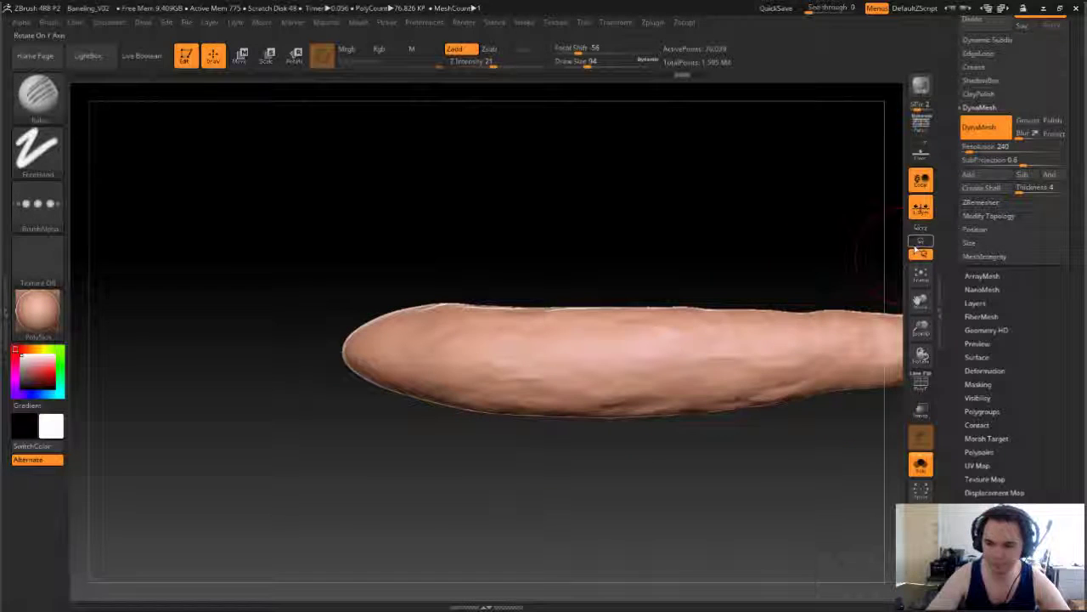
left_click_drag(738, 255, 559, 361)
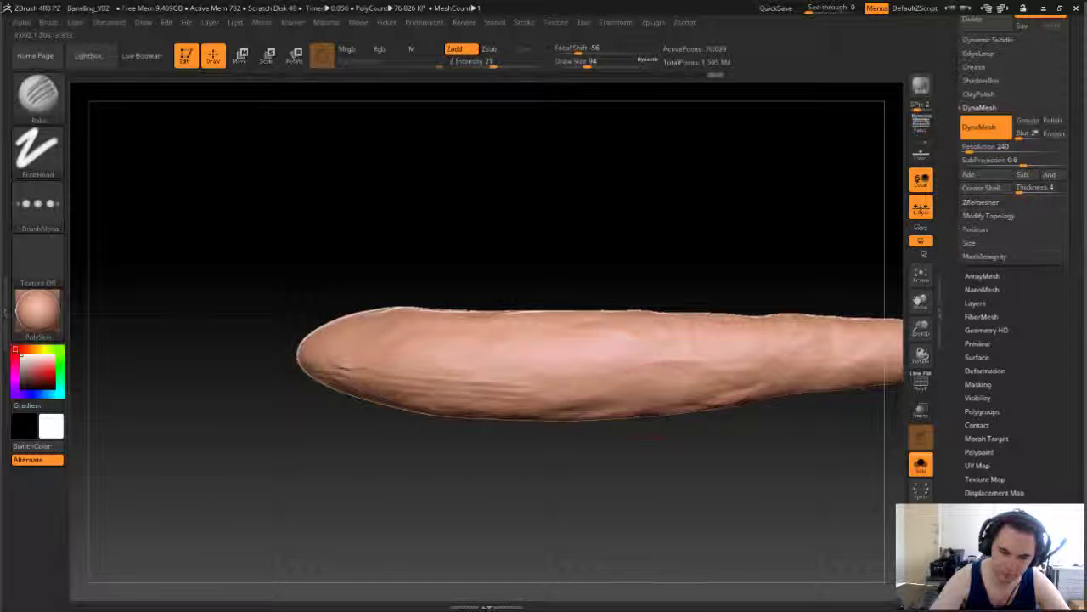
Step: Rake fine lengthwise grooves along the claw from base to tip and remesh the result with DynaMesh
left_click_drag(654, 378, 451, 370)
left_click_drag(368, 354, 737, 357)
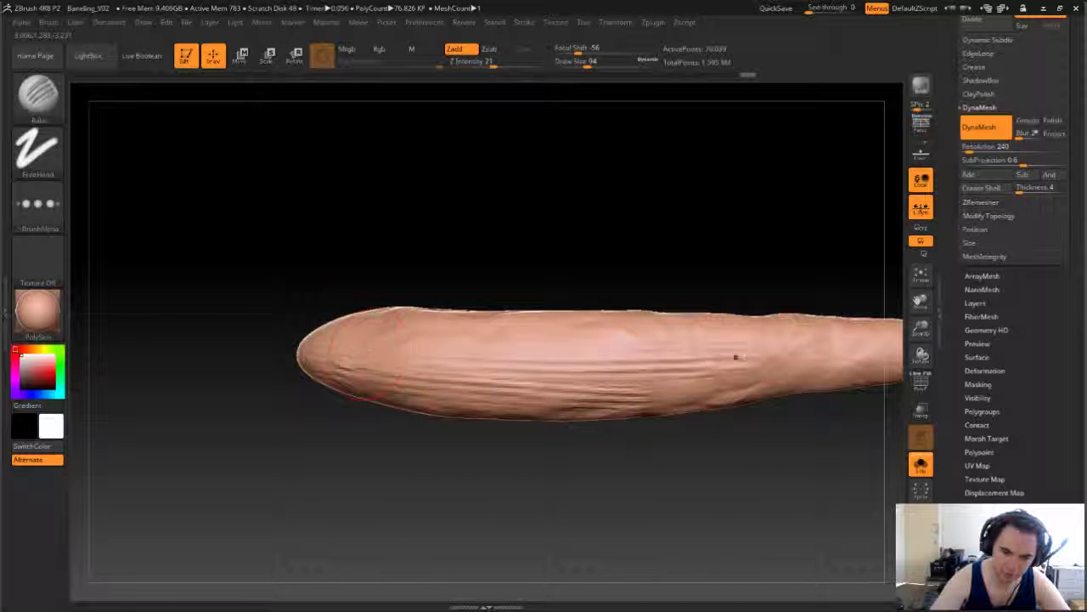
left_click_drag(837, 364, 880, 362)
right_click_drag(734, 338, 407, 332, "alt")
right_click_drag(127, 356, 453, 365, "alt")
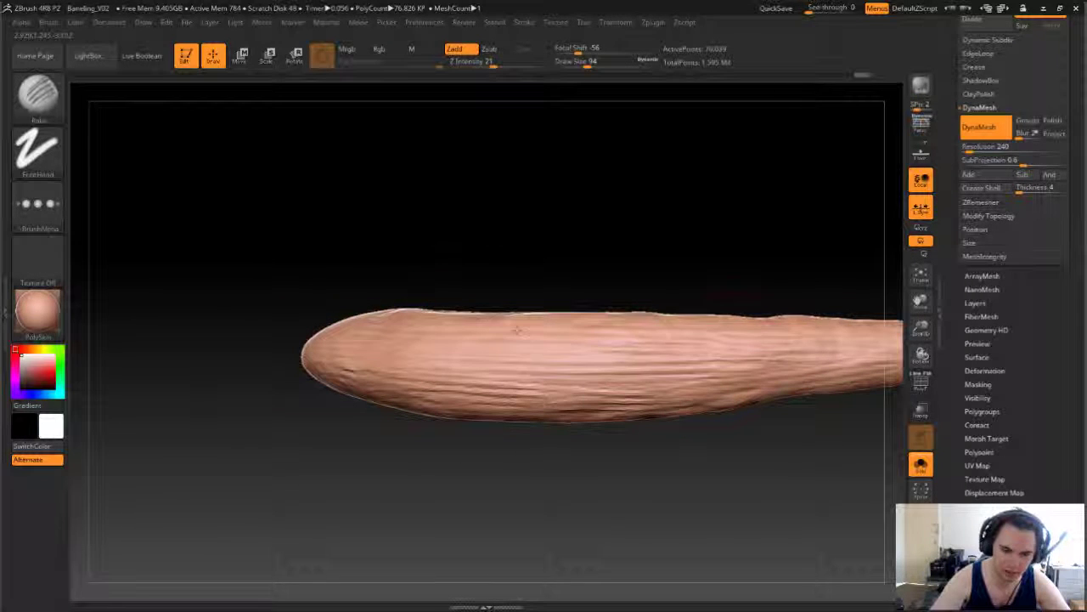
left_click_drag(686, 292, 475, 250, "alt")
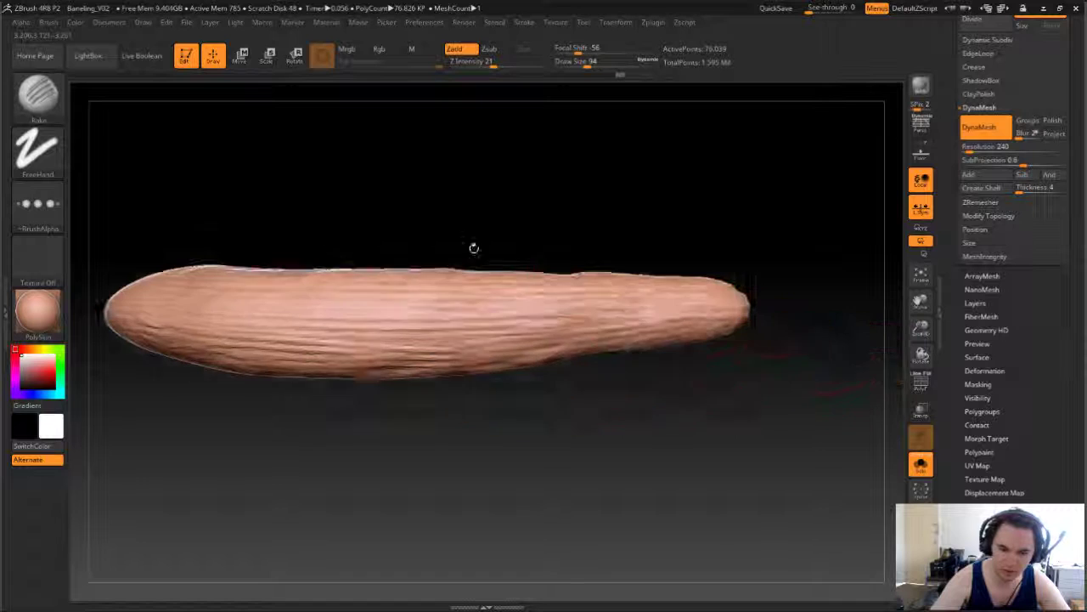
left_click_drag(580, 192, 656, 248, "ctrl")
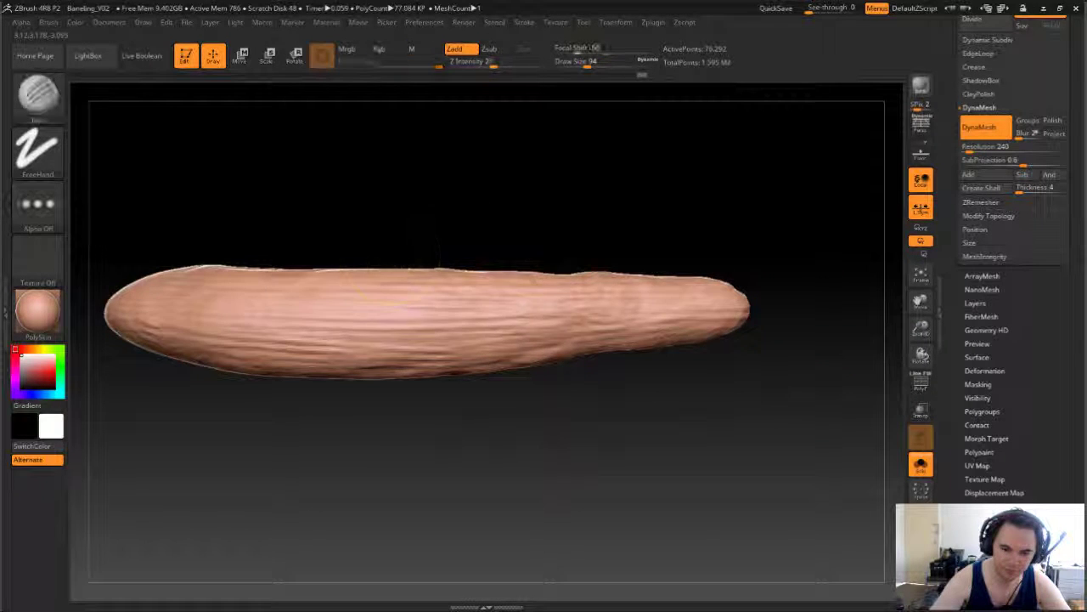
right_click_drag(588, 365, 619, 272, "alt")
left_click_drag(619, 272, 756, 333)
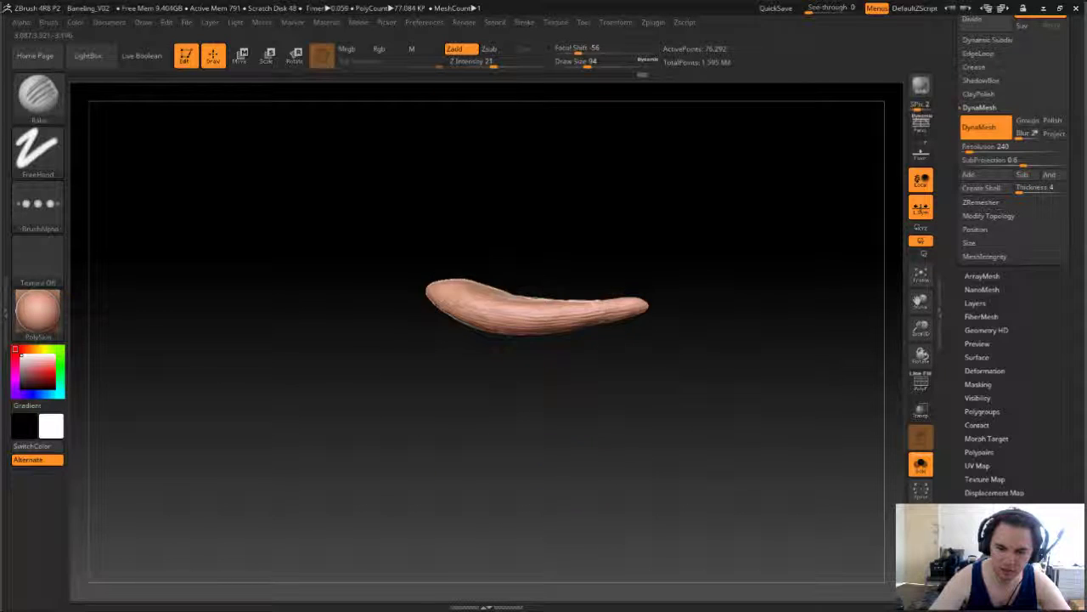
Step: Rake more fine lengthwise grooves along the outer face of the front claw, from its middle toward the narrow tip
mouse_move(707, 442)
left_mouse_down()
mouse_move(702, 359)
mouse_move(753, 422)
mouse_move(835, 394)
mouse_move(748, 453)
mouse_move(624, 434)
left_mouse_up()
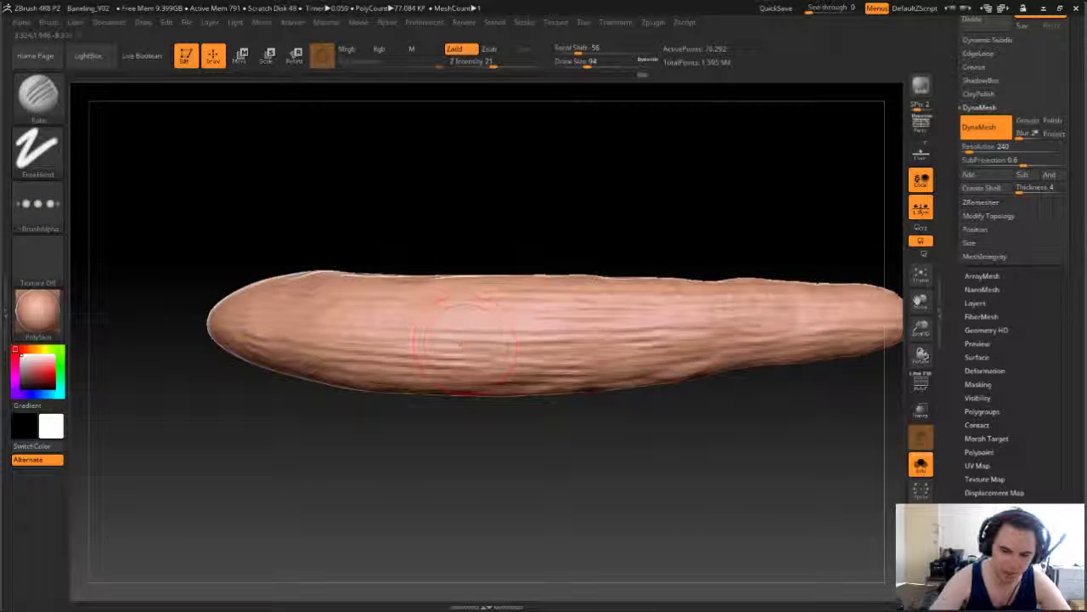
left_click_drag(684, 337, 831, 319)
left_click_drag(496, 345, 812, 337)
left_click_drag(539, 332, 829, 326)
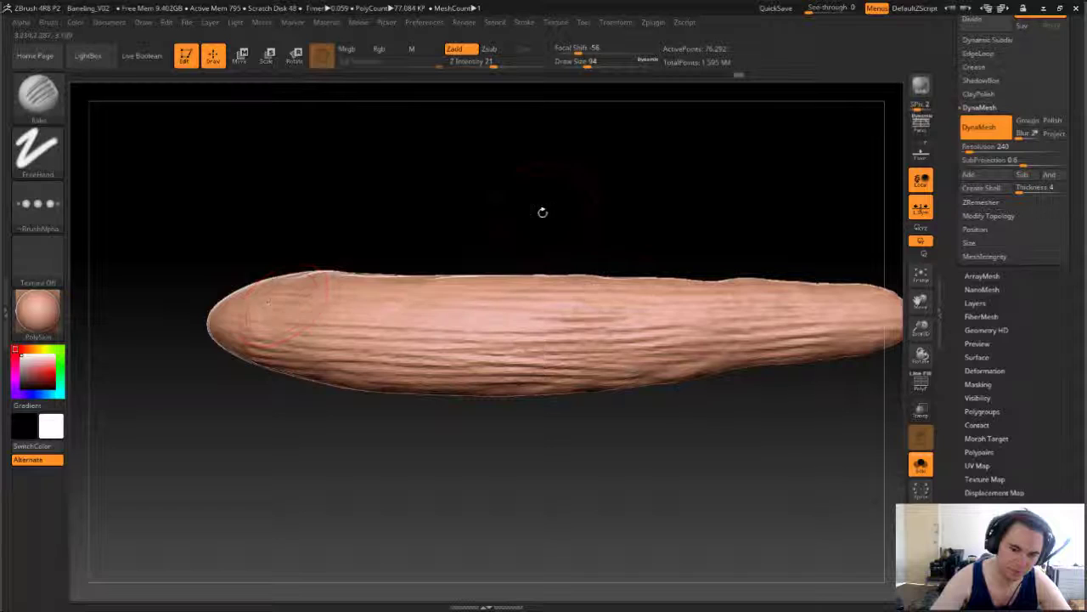
mouse_move(543, 213)
left_mouse_down()
mouse_move(531, 351)
mouse_move(400, 344)
left_mouse_up()
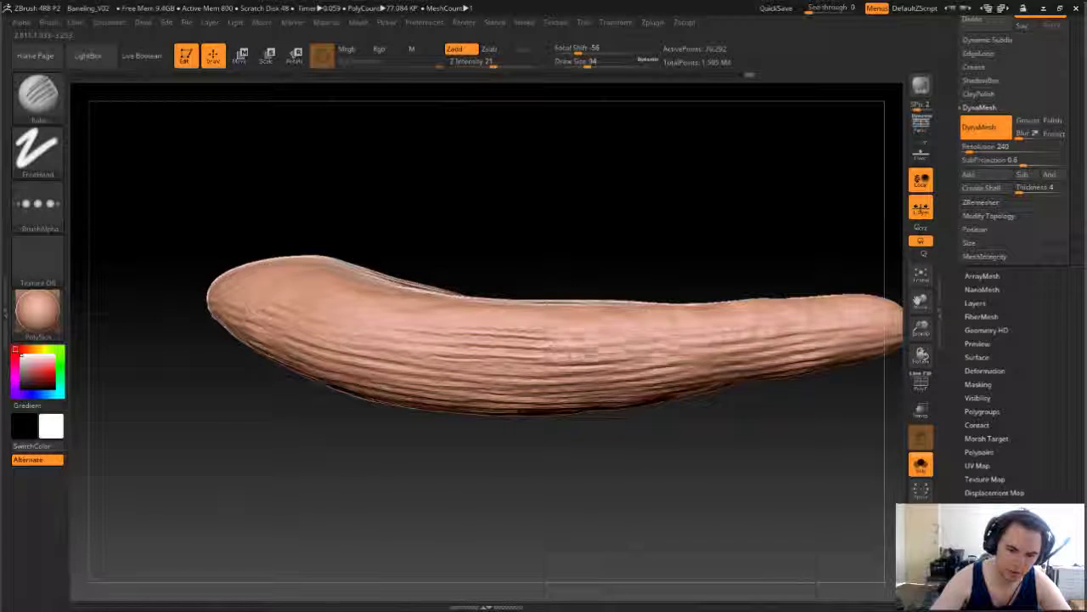
left_click_drag(586, 351, 769, 335)
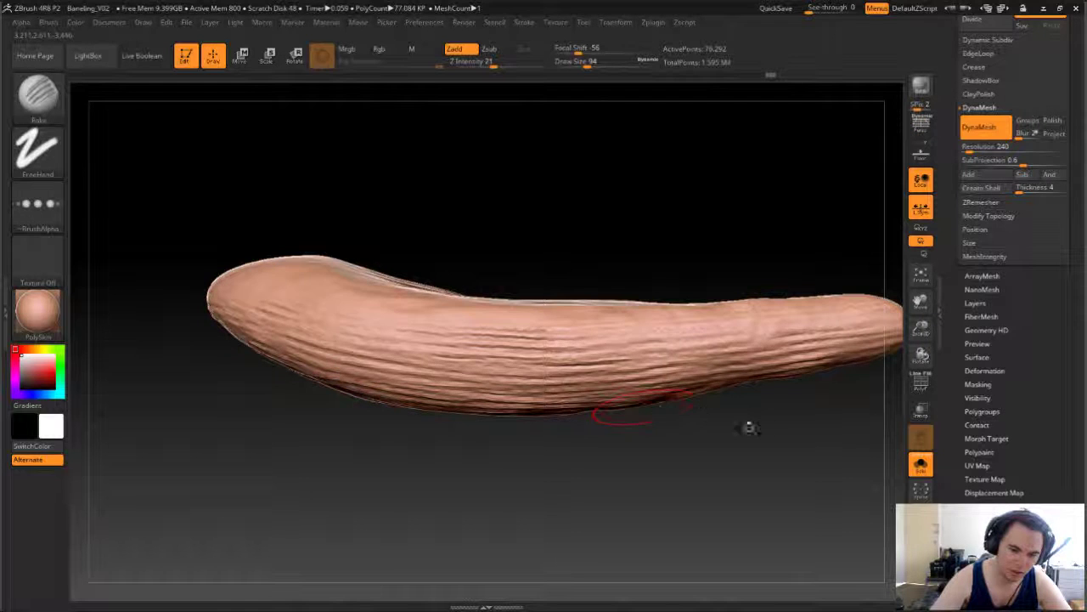
left_click_drag(749, 427, 621, 437)
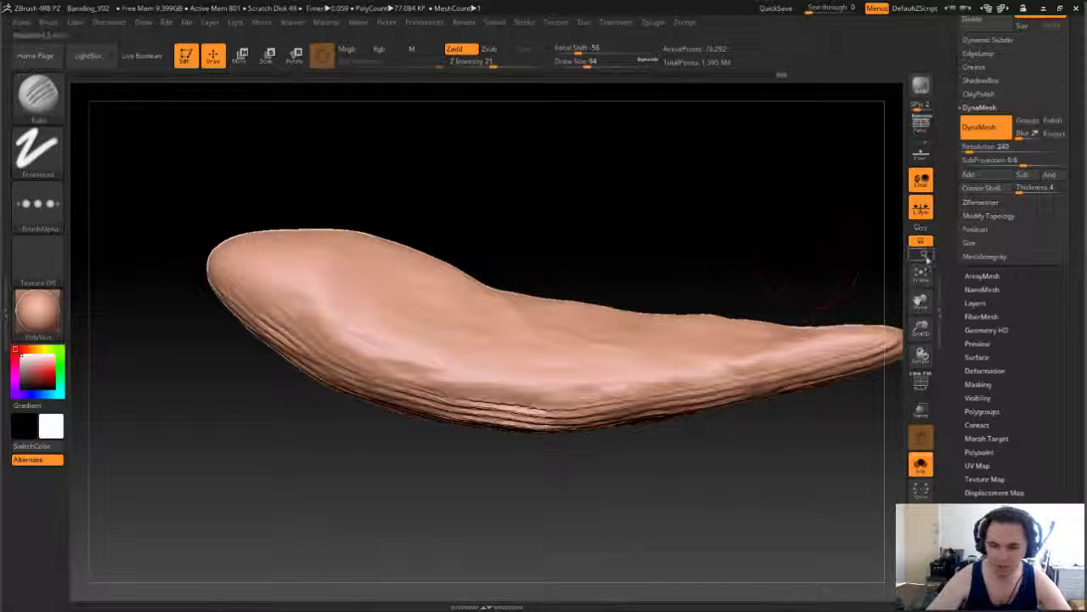
Step: Turn the view with Z-axis rotation so the front claw stands upright, and switch back to Y-axis rotation
left_click(924, 255)
mouse_move(849, 280)
left_mouse_down()
mouse_move(816, 441)
mouse_move(357, 510)
left_mouse_up()
left_click_drag(816, 399, 842, 314)
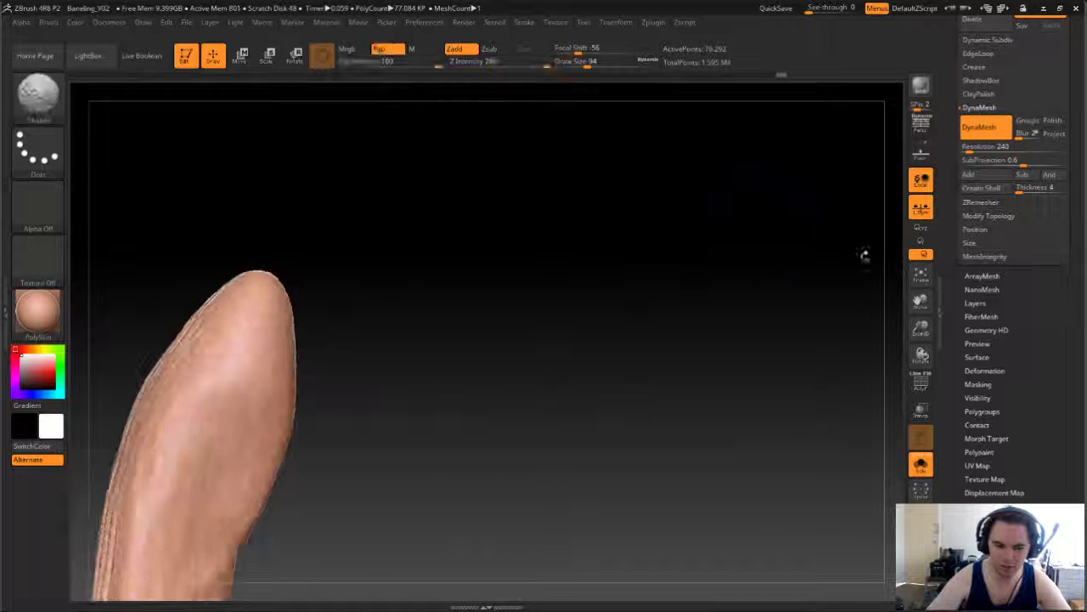
left_click(921, 242)
mouse_move(872, 268)
left_mouse_down()
mouse_move(754, 401)
mouse_move(645, 284)
mouse_move(773, 342)
mouse_move(730, 382)
mouse_move(774, 287)
mouse_move(794, 281)
mouse_move(798, 299)
left_mouse_up()
Step: Soften the raked grooves on the lower part of the front claw with the Smooth brush and remesh it
left_click_drag(691, 366, 619, 377)
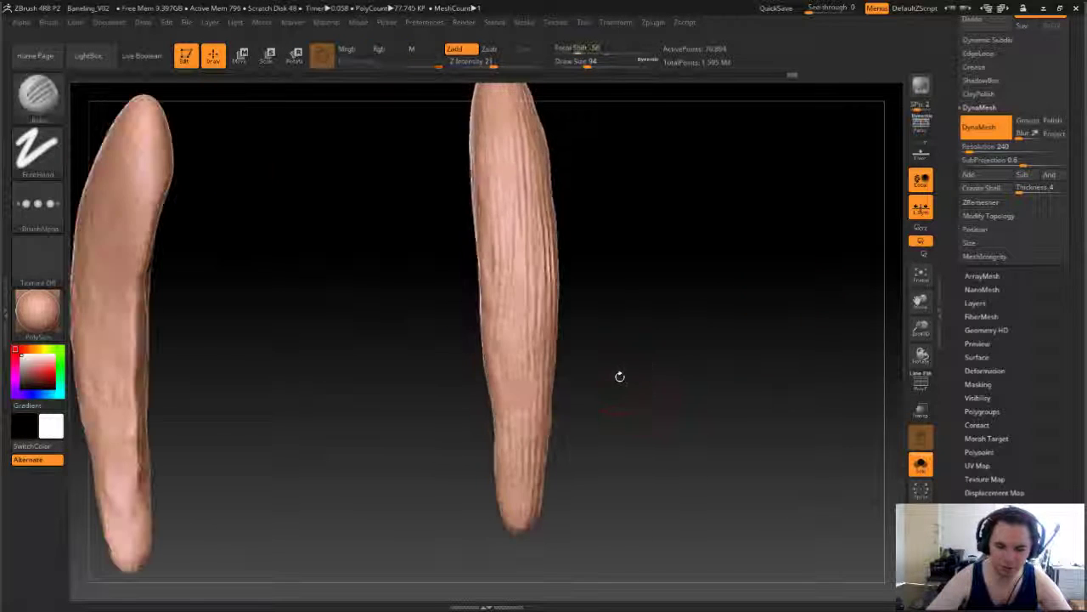
mouse_move(594, 425)
left_mouse_down()
mouse_move(664, 347)
mouse_move(612, 451)
mouse_move(586, 458)
mouse_move(546, 425)
left_mouse_up()
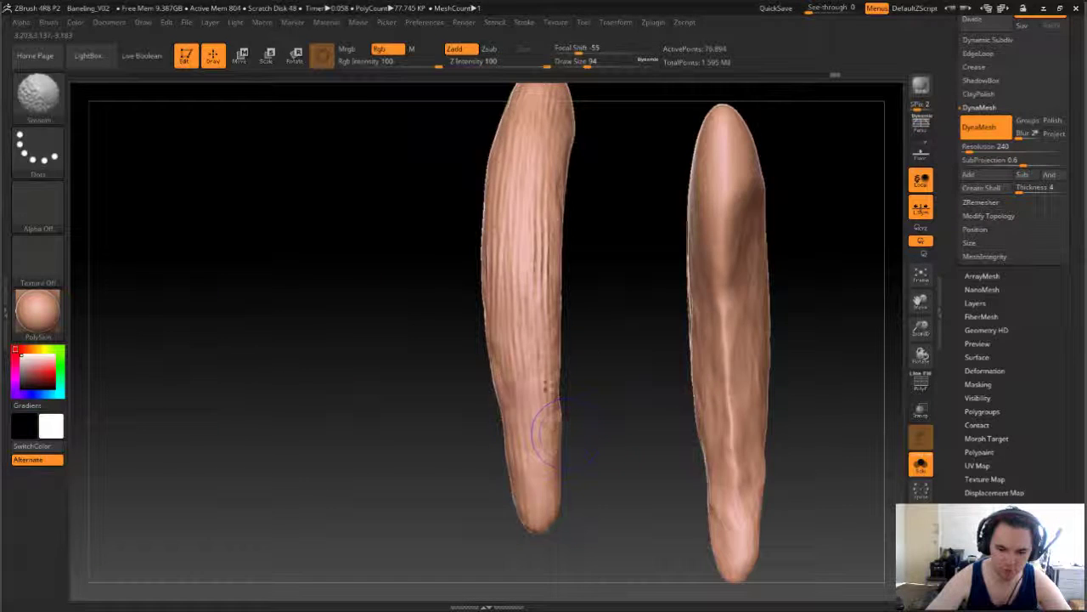
mouse_move(620, 340)
left_mouse_down()
mouse_move(607, 319)
mouse_move(646, 297)
left_mouse_up()
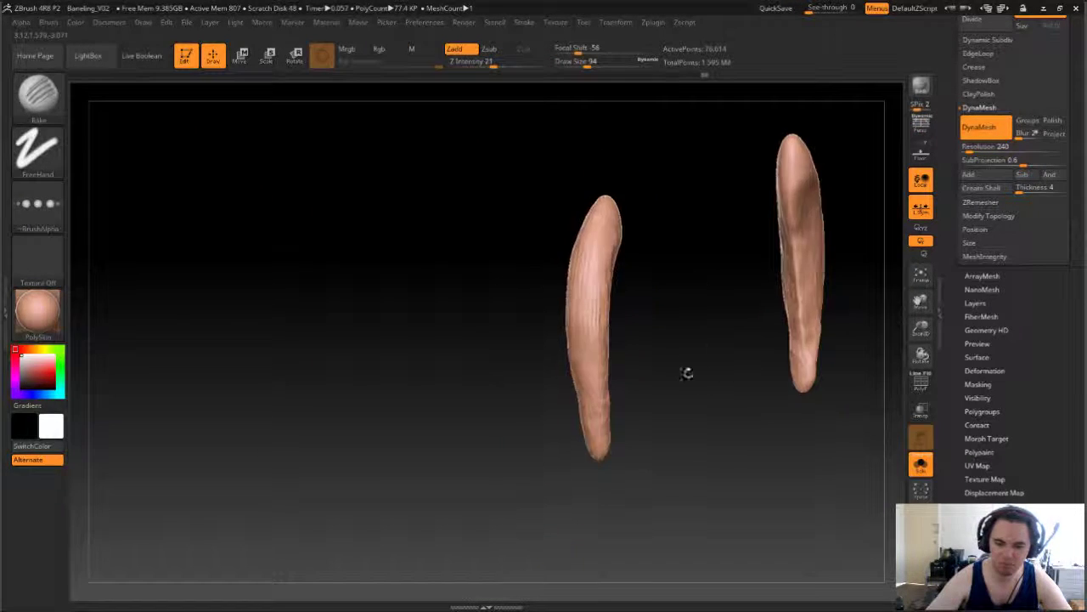
left_click_drag(686, 373, 755, 377)
Step: Turn off Solo mode and examine the textured front claws against the whole creature
left_click(922, 464)
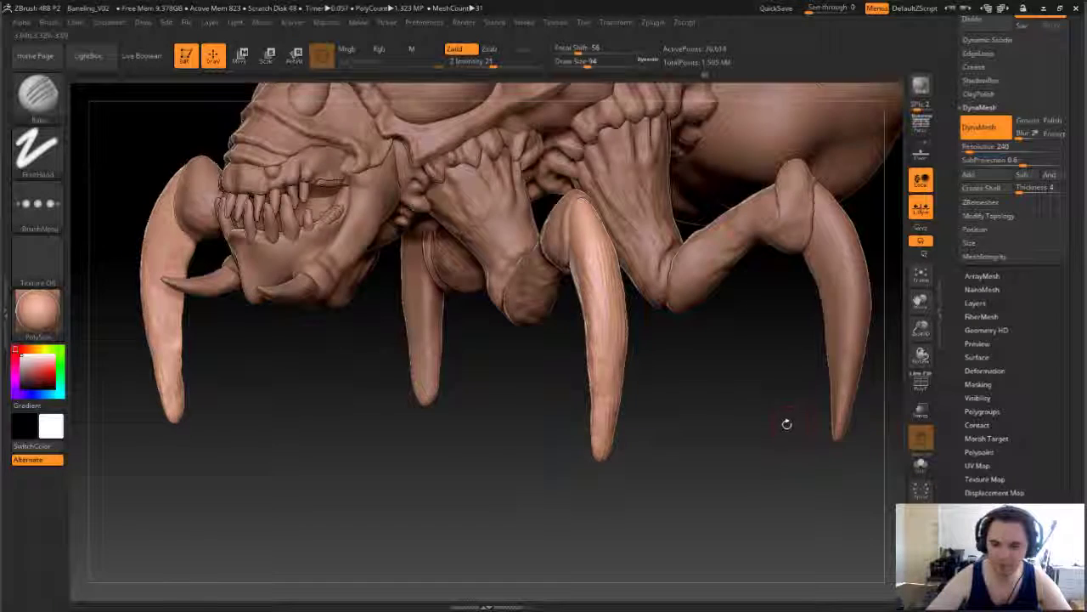
mouse_move(784, 422)
left_mouse_down("alt")
mouse_move(777, 353)
mouse_move(680, 361)
mouse_move(661, 491)
mouse_move(629, 497)
left_mouse_up("alt")
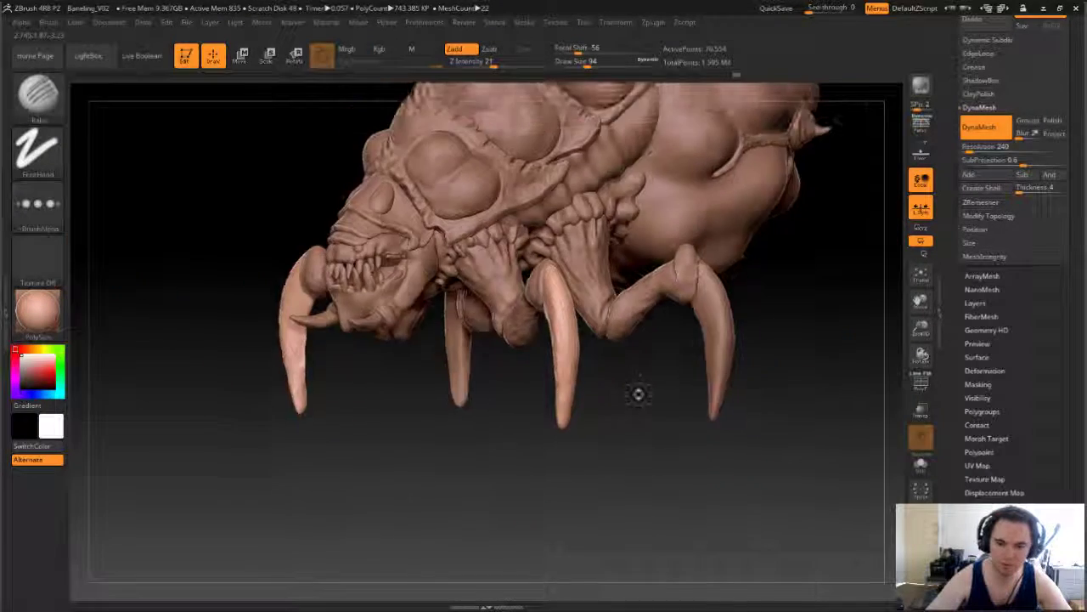
left_click_drag(638, 394, 650, 405, "alt")
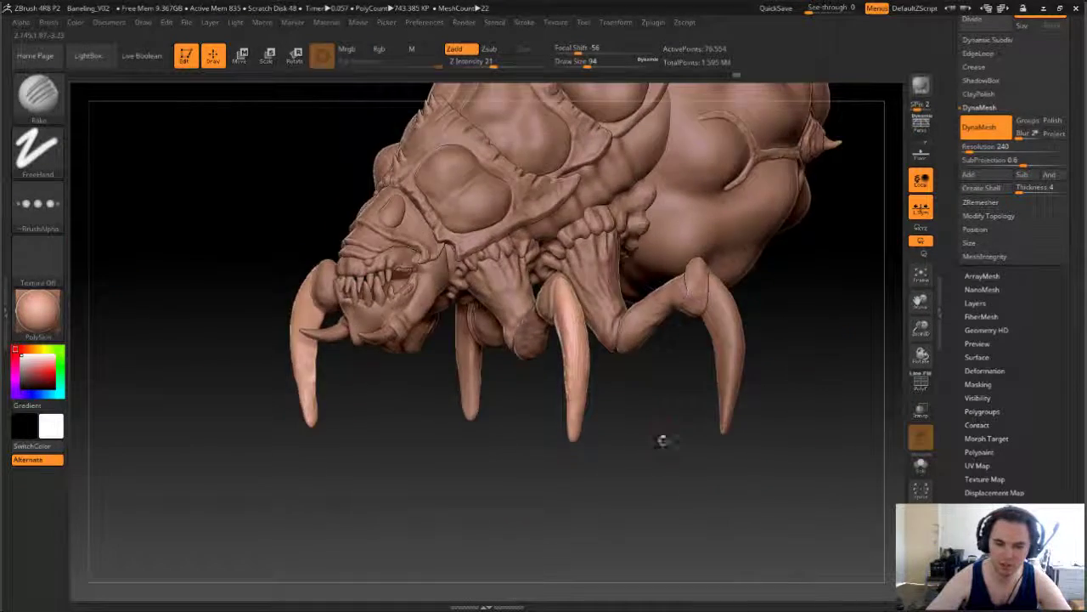
left_click_drag(665, 442, 712, 433)
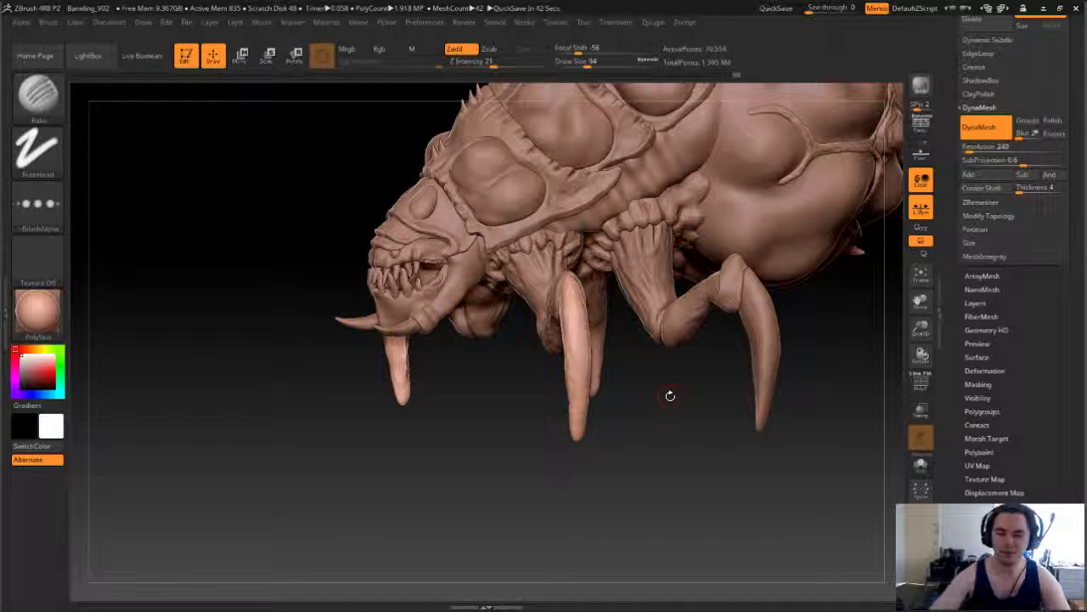
mouse_move(790, 408)
left_mouse_down()
mouse_move(747, 383)
mouse_move(779, 361)
left_mouse_up()
Step: Select the claw of the leg behind the front one and remesh it with DynaMesh at resolution 240
left_click(746, 364, "alt")
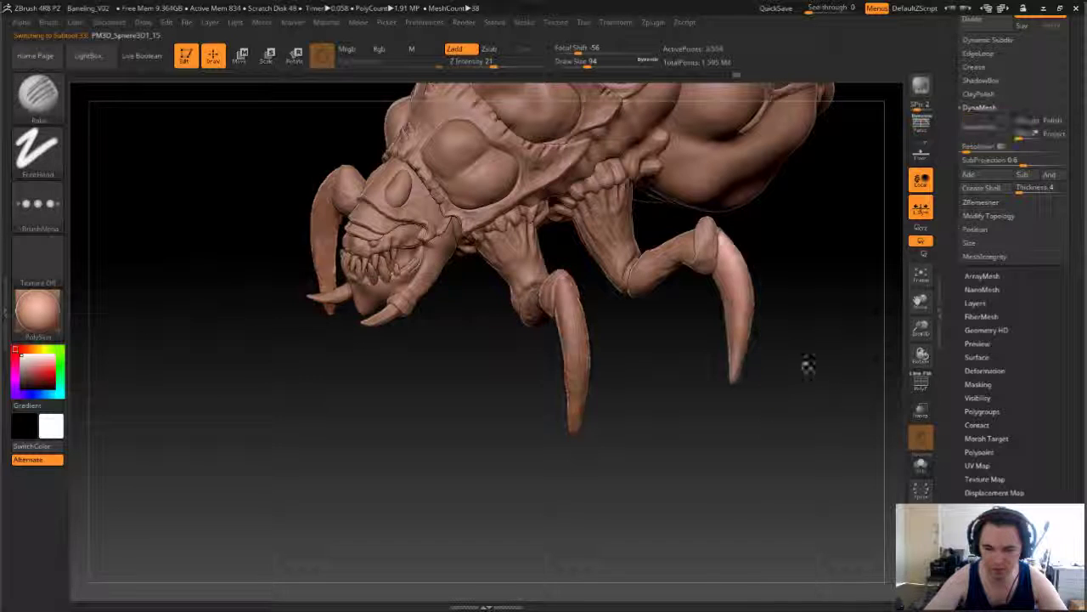
left_click(588, 356, "alt")
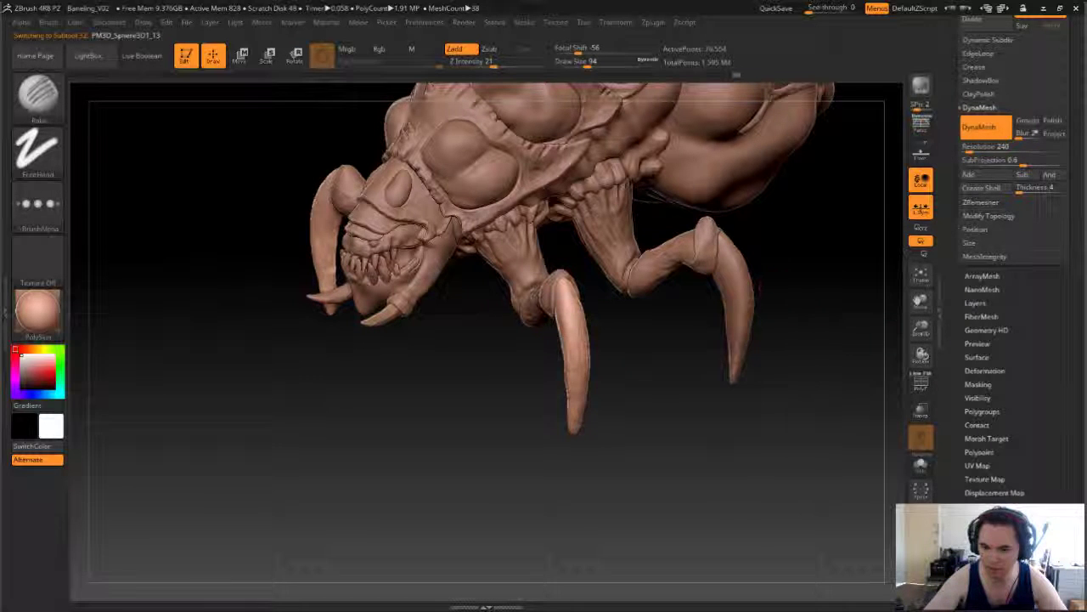
left_click(746, 289, "alt")
left_click(983, 128)
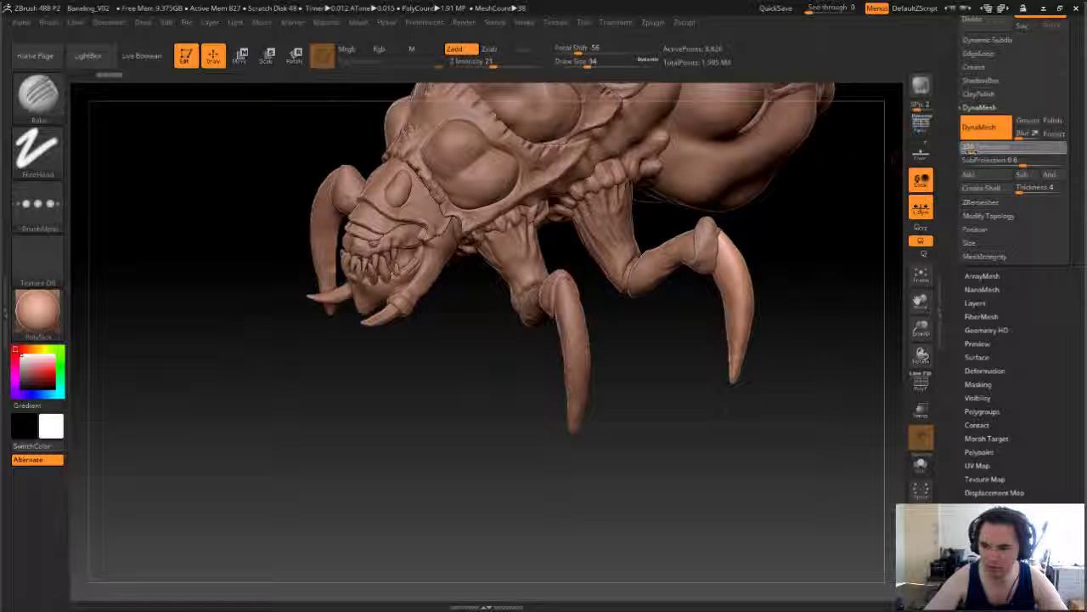
left_click_drag(969, 151, 971, 151)
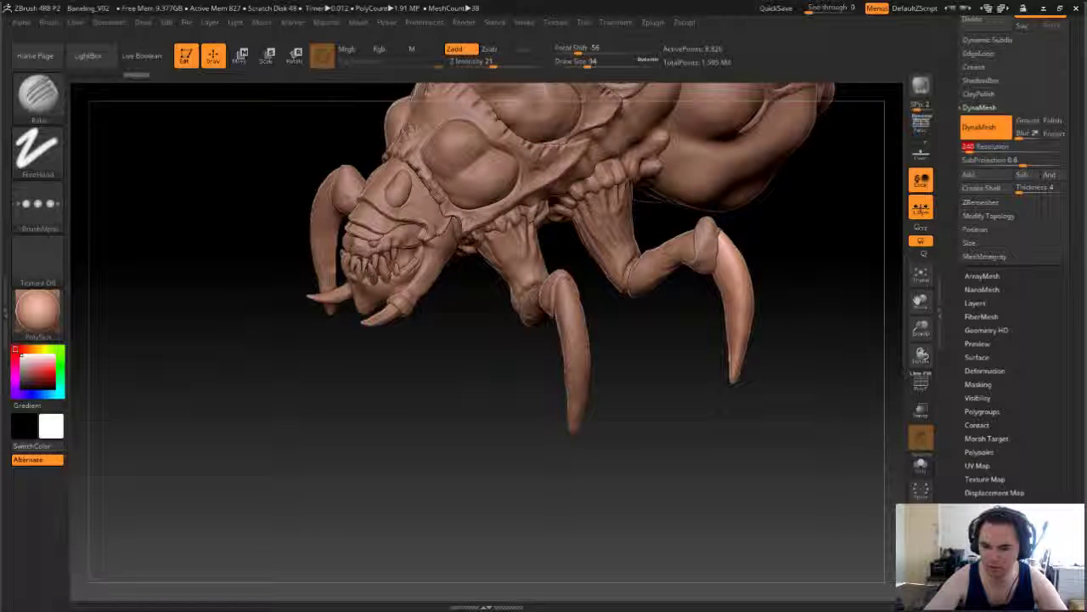
key("ctrl")
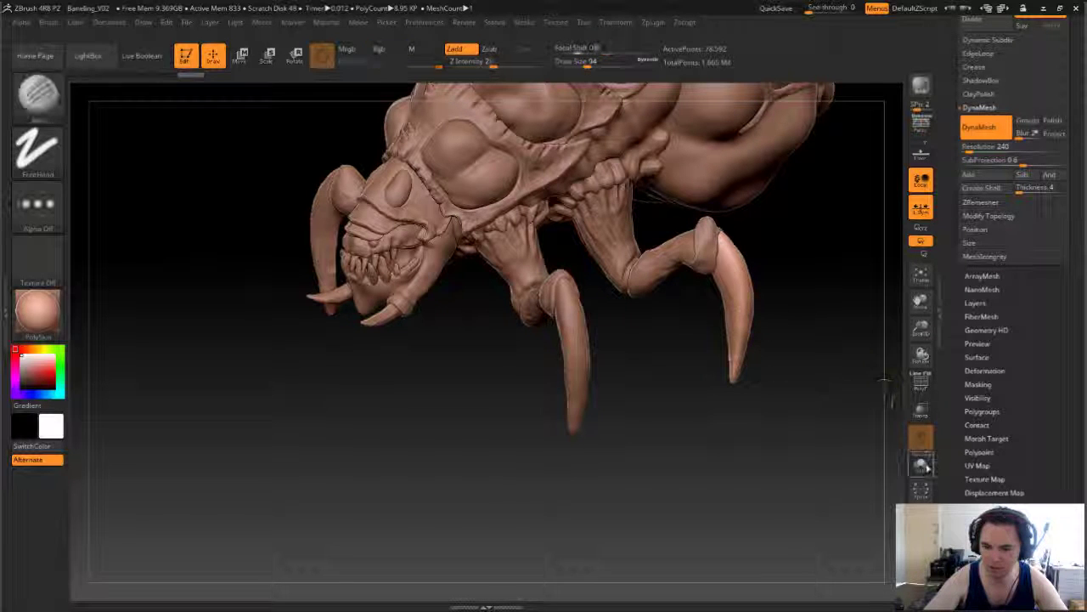
Step: Isolate and frame the rear claw, and switch to the Crumple brush at draw size 140
left_click(921, 465)
mouse_move(859, 379)
left_mouse_down()
mouse_move(825, 369)
mouse_move(831, 388)
left_mouse_up()
key("f")
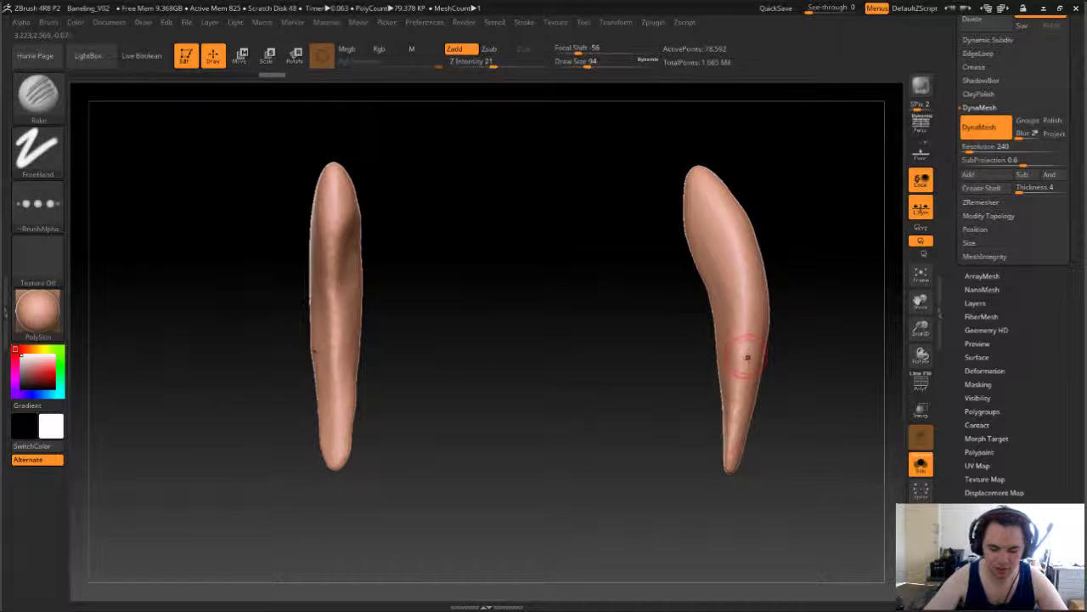
key("b")
key("c")
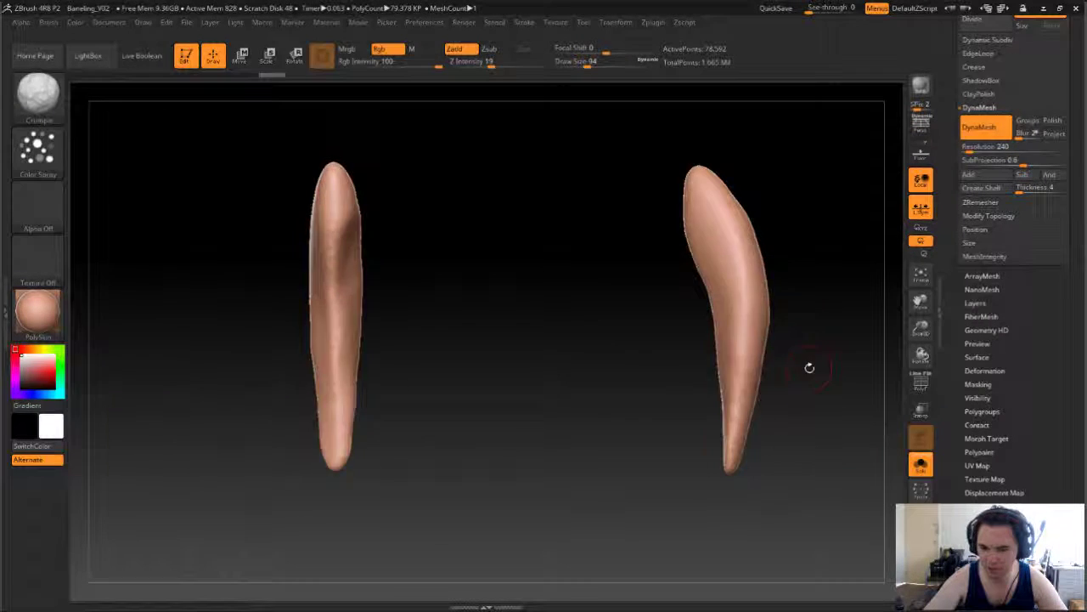
key("r")
left_click_drag(808, 366, 723, 263)
key("s")
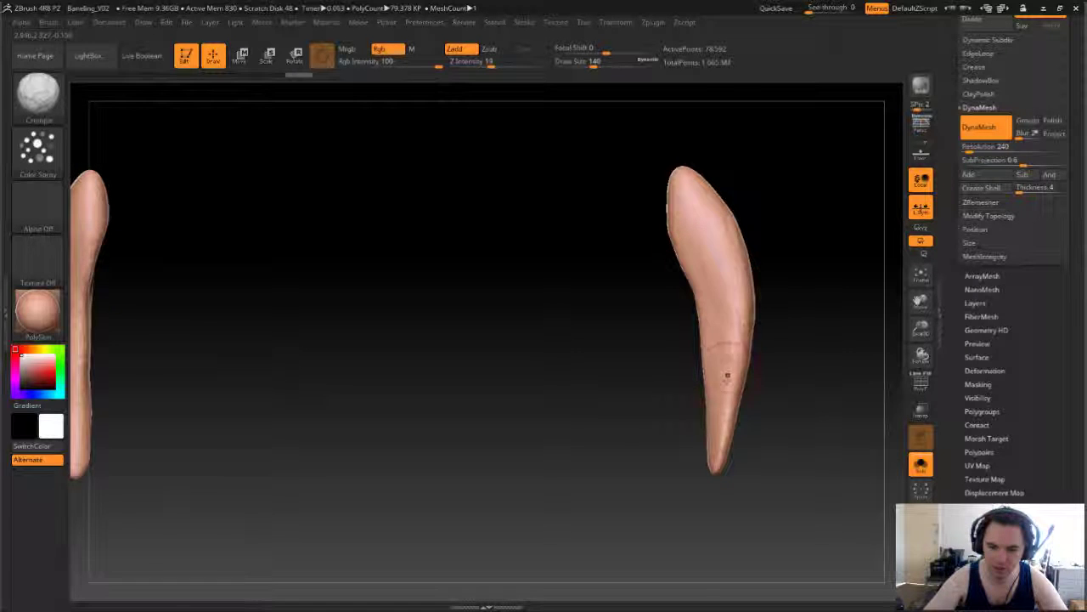
Step: Crumple the surface around the middle and upper part of the rear claw, working on its front and both sides
left_click_drag(730, 396, 724, 425)
left_click_drag(837, 408, 774, 390)
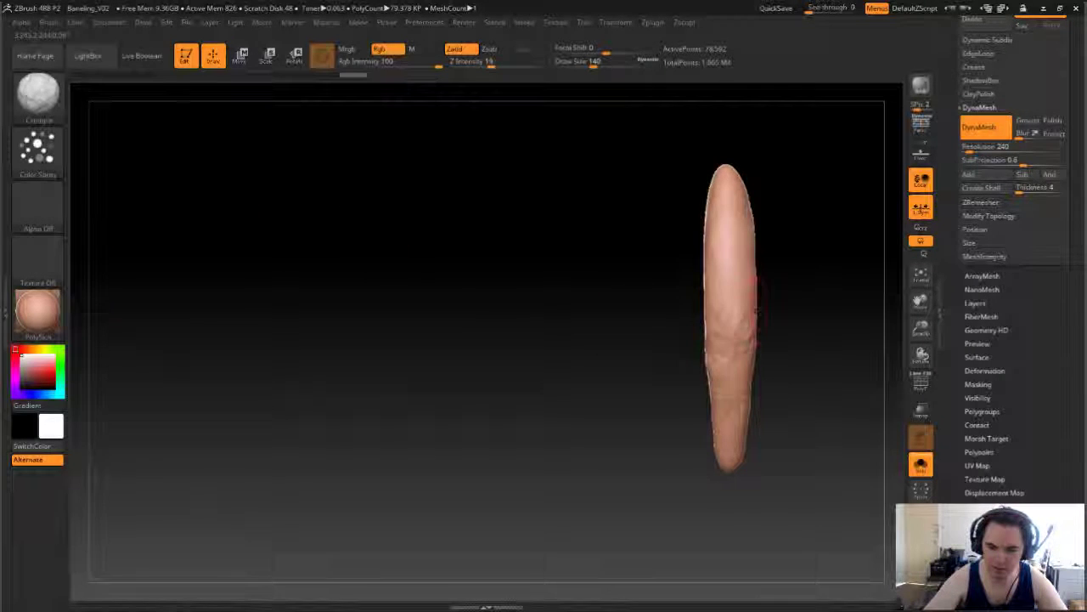
key("ctrl")
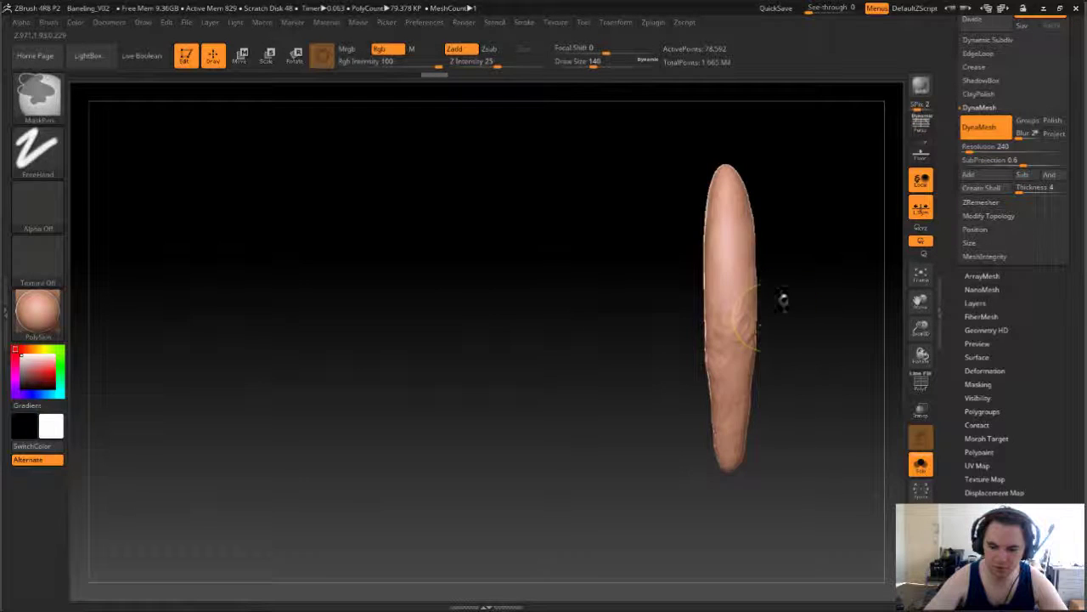
left_click_drag(783, 299, 722, 316)
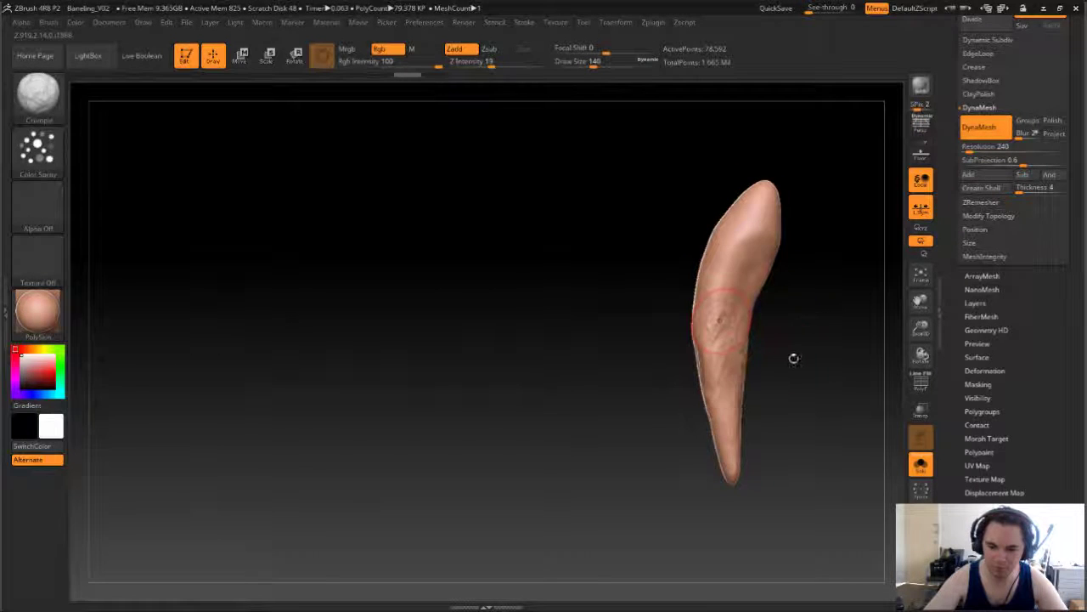
left_click_drag(794, 358, 768, 360)
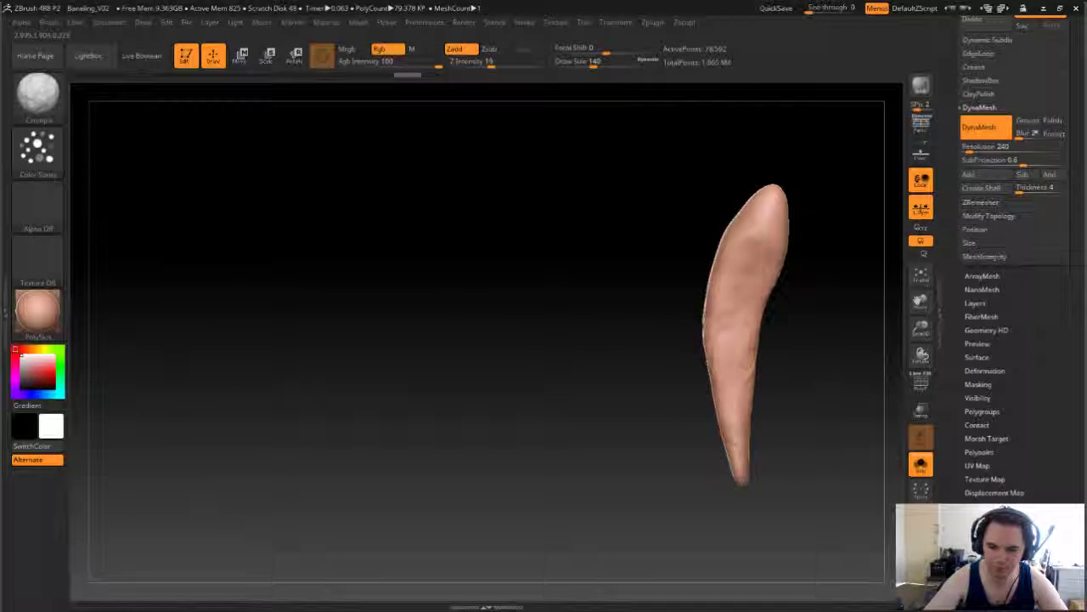
left_click_drag(806, 265, 755, 256)
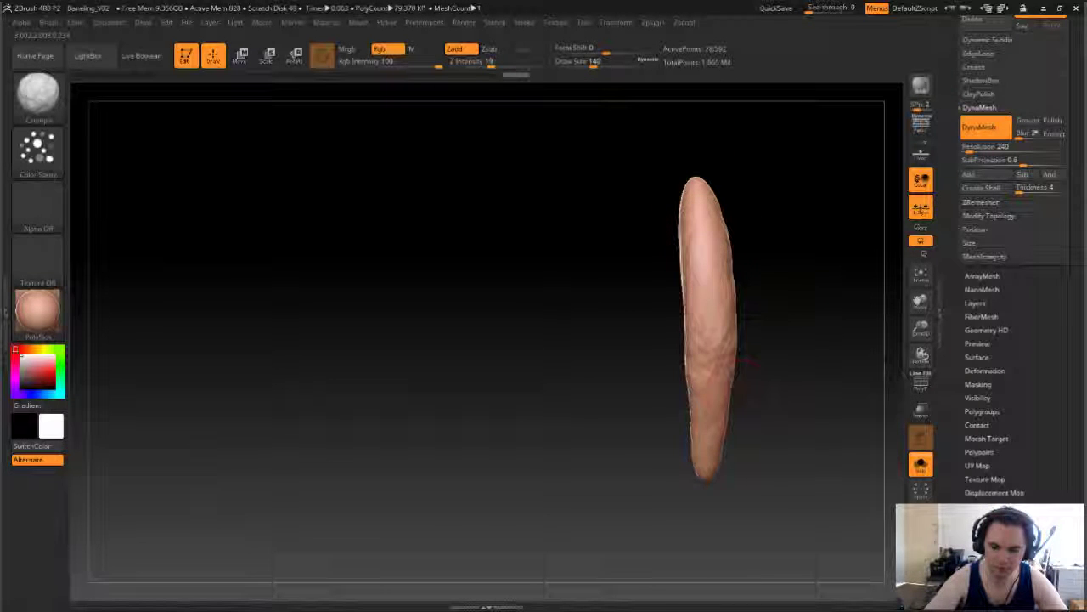
Step: Set the draw size to 112, crumple the lower half of the rear claw down to its tip, and remesh it
left_click_drag(765, 428, 789, 473)
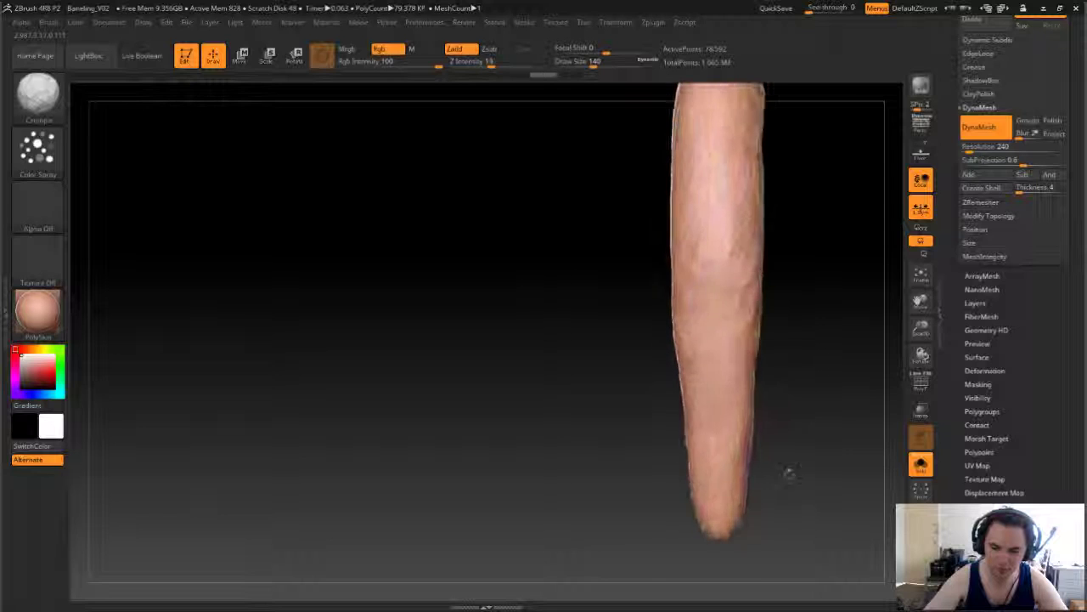
key("s")
left_click_drag(716, 457, 707, 459)
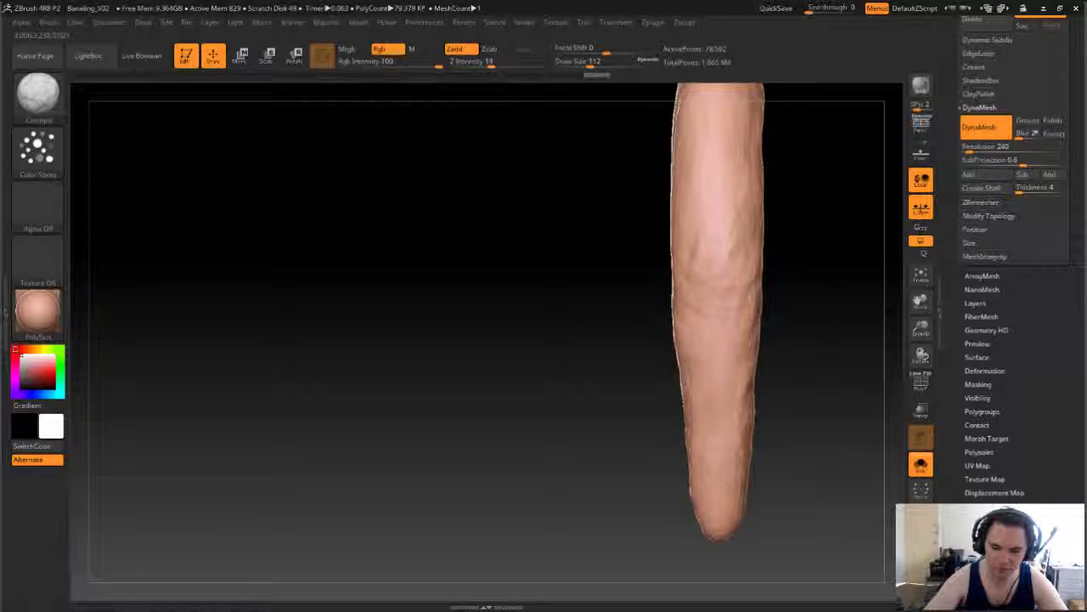
left_click_drag(816, 457, 755, 461)
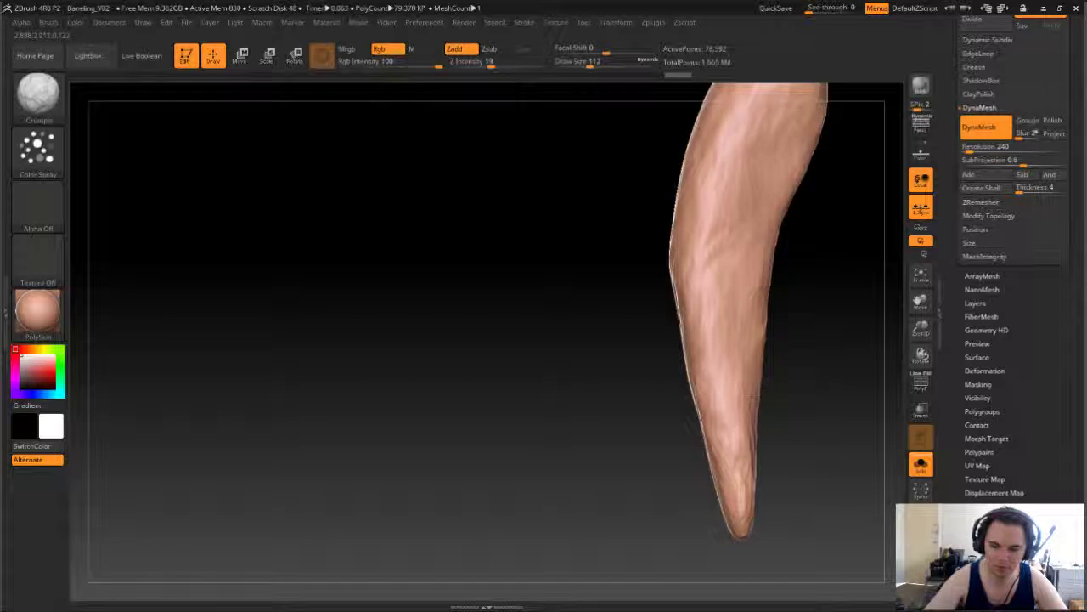
left_click_drag(809, 388, 752, 392)
left_click_drag(839, 289, 790, 293)
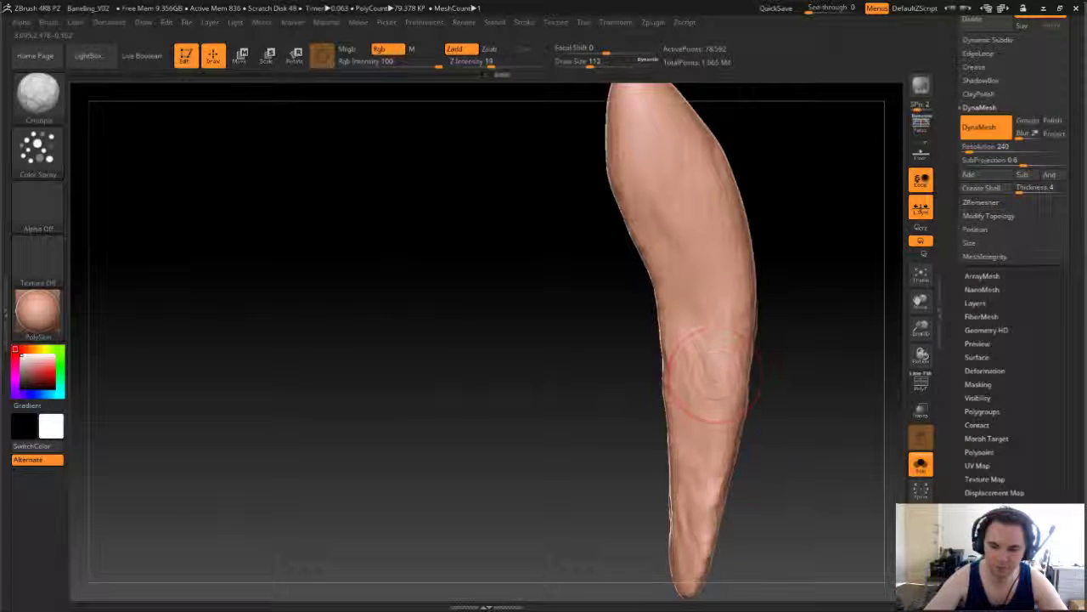
mouse_move(808, 495)
left_mouse_down("alt")
mouse_move(797, 413)
mouse_move(791, 459)
mouse_move(732, 352)
mouse_move(740, 387)
mouse_move(840, 390)
left_mouse_up("alt")
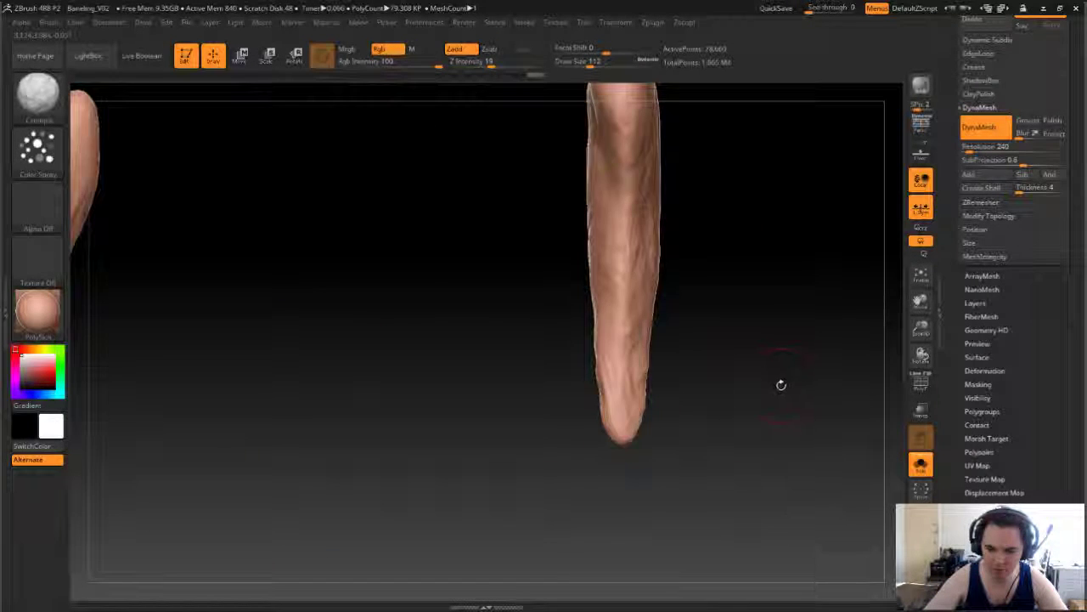
Step: Switch to the Rake brush, enable free rotation on all axes, and frame the rear claw lengthwise, undoing the trial stroke
key("b")
key("r")
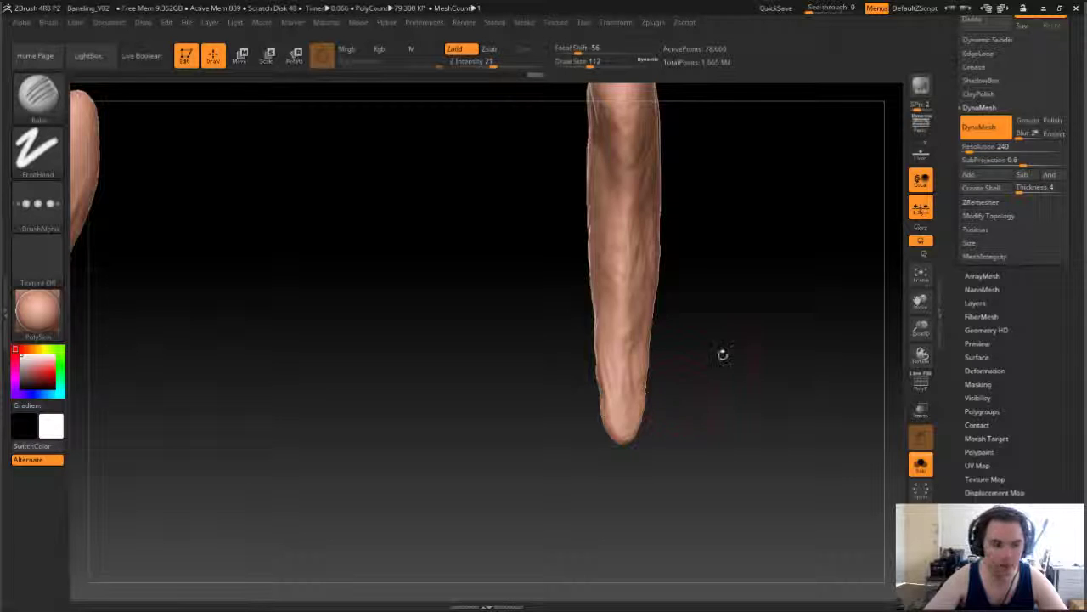
left_click_drag(722, 354, 607, 383)
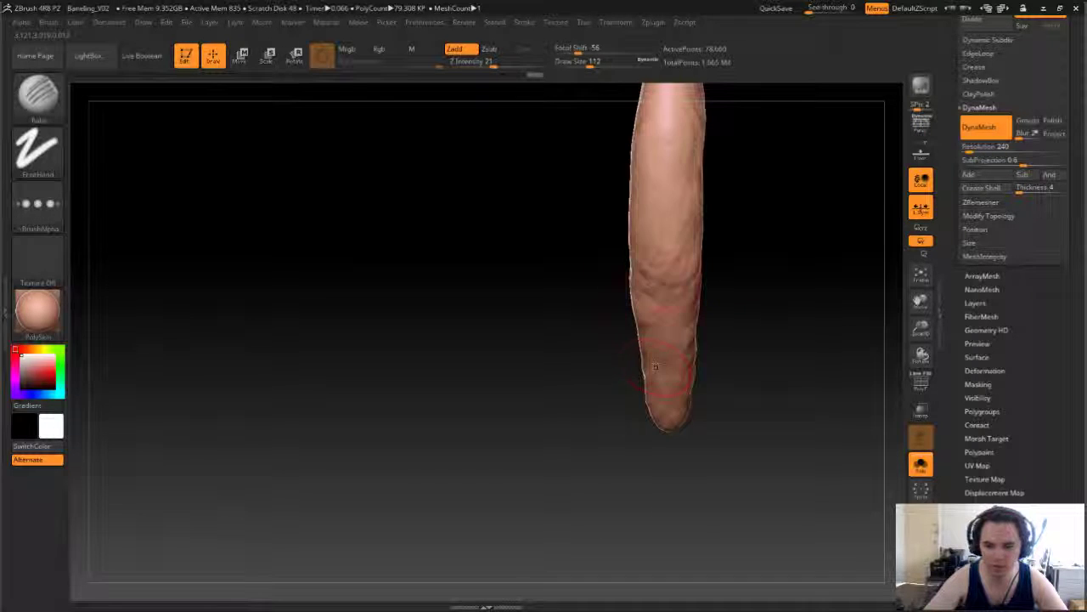
left_click_drag(794, 348, 811, 328)
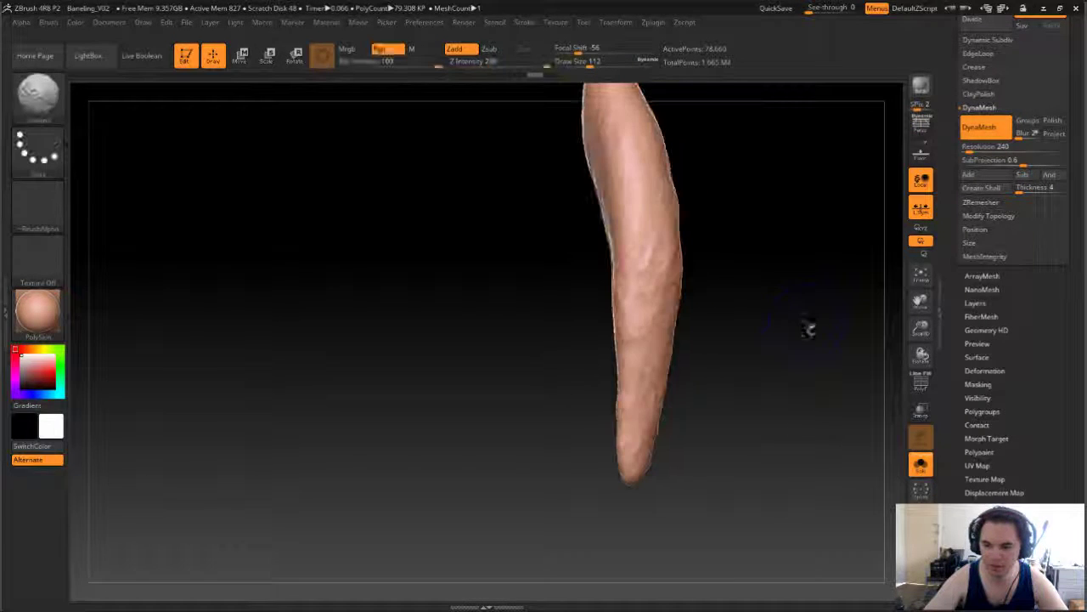
left_click_drag(805, 282, 876, 315)
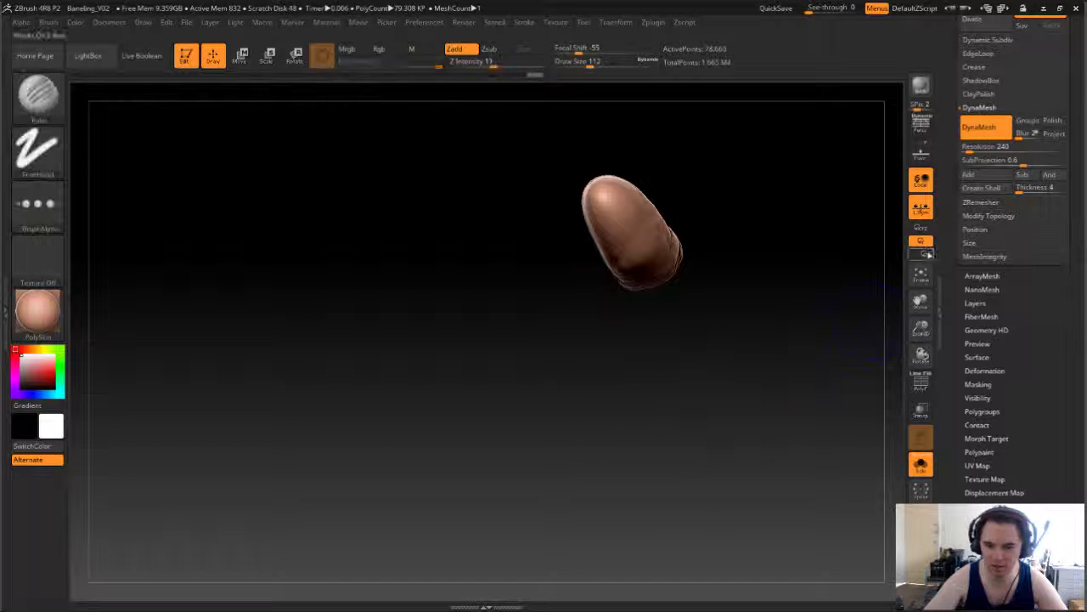
mouse_move(769, 312)
left_mouse_down()
mouse_move(773, 399)
mouse_move(777, 303)
mouse_move(871, 260)
mouse_move(688, 266)
mouse_move(815, 255)
mouse_move(762, 362)
mouse_move(544, 374)
mouse_move(509, 408)
left_mouse_up()
left_click(921, 241)
mouse_move(765, 391)
left_mouse_down()
mouse_move(806, 420)
mouse_move(785, 428)
mouse_move(731, 416)
mouse_move(807, 382)
mouse_move(794, 408)
mouse_move(751, 439)
mouse_move(759, 483)
mouse_move(755, 453)
mouse_move(774, 450)
mouse_move(762, 406)
left_mouse_up()
key("f")
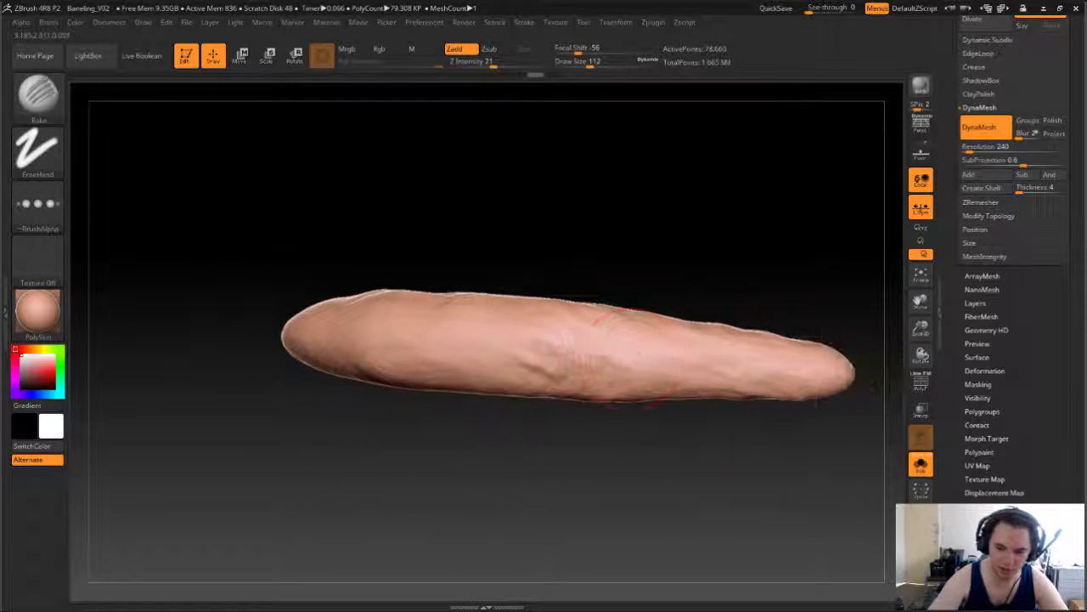
key("ctrl+z")
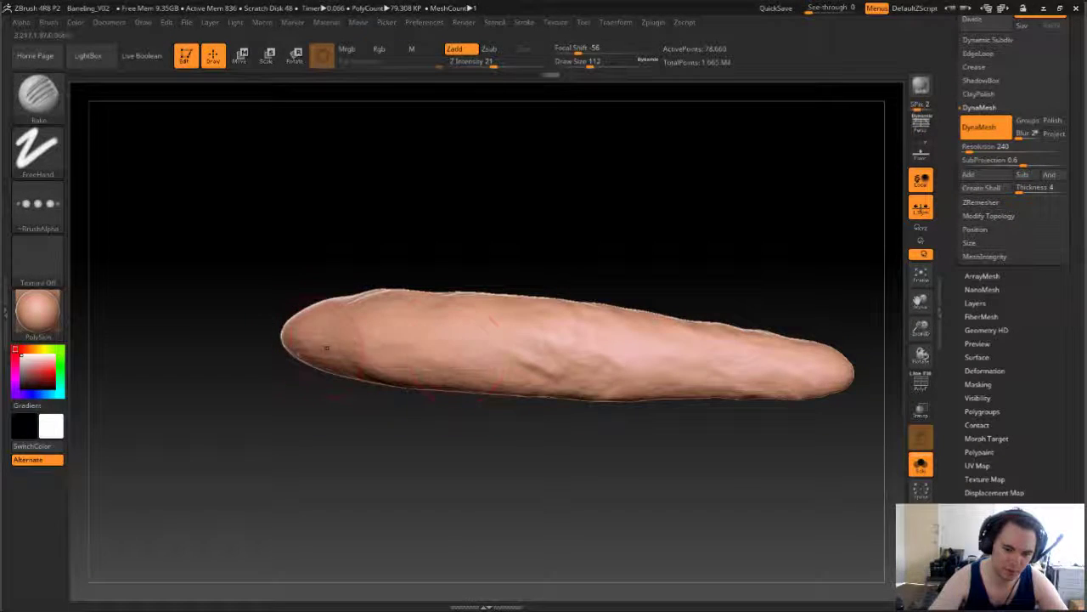
Step: Rake long parallel grooves along one side of the rear claw, from its thick upper end to the tip
left_click_drag(328, 350, 719, 382)
left_click_drag(473, 362, 850, 387)
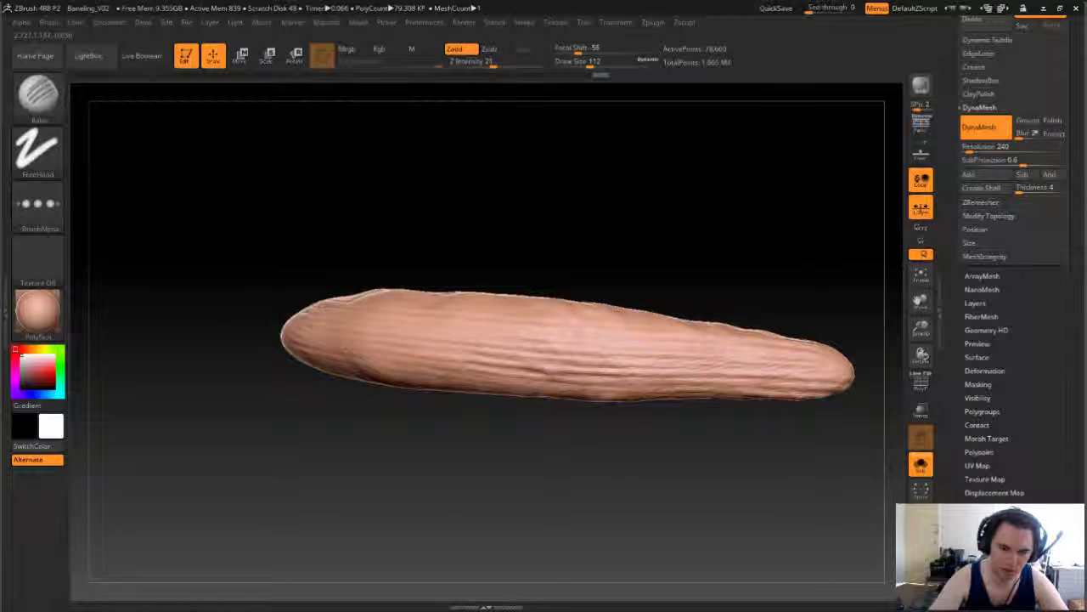
left_click_drag(714, 338, 824, 350)
left_click_drag(646, 246, 618, 291)
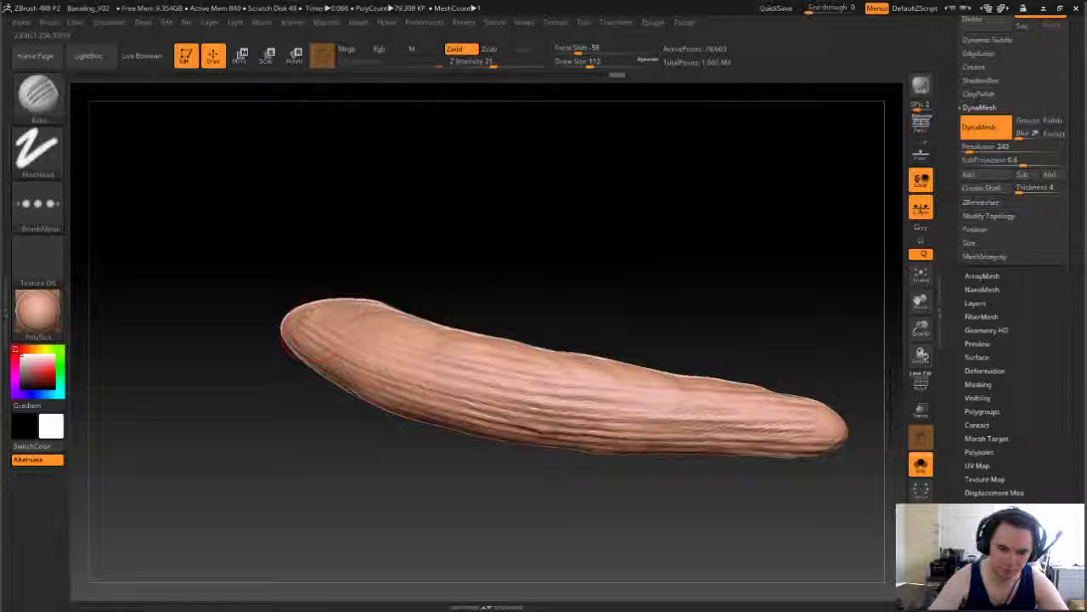
mouse_move(325, 340)
left_mouse_down()
mouse_move(803, 406)
mouse_move(850, 431)
left_mouse_up()
Step: Extend the lengthwise raked grooves around the adjoining side of the rear claw with overlapping strokes
mouse_move(862, 493)
left_mouse_down()
mouse_move(858, 450)
mouse_move(841, 501)
mouse_move(843, 408)
left_mouse_up()
left_click_drag(319, 401, 527, 374)
mouse_move(340, 415)
left_mouse_down()
mouse_move(612, 387)
mouse_move(502, 410)
mouse_move(672, 378)
left_mouse_up()
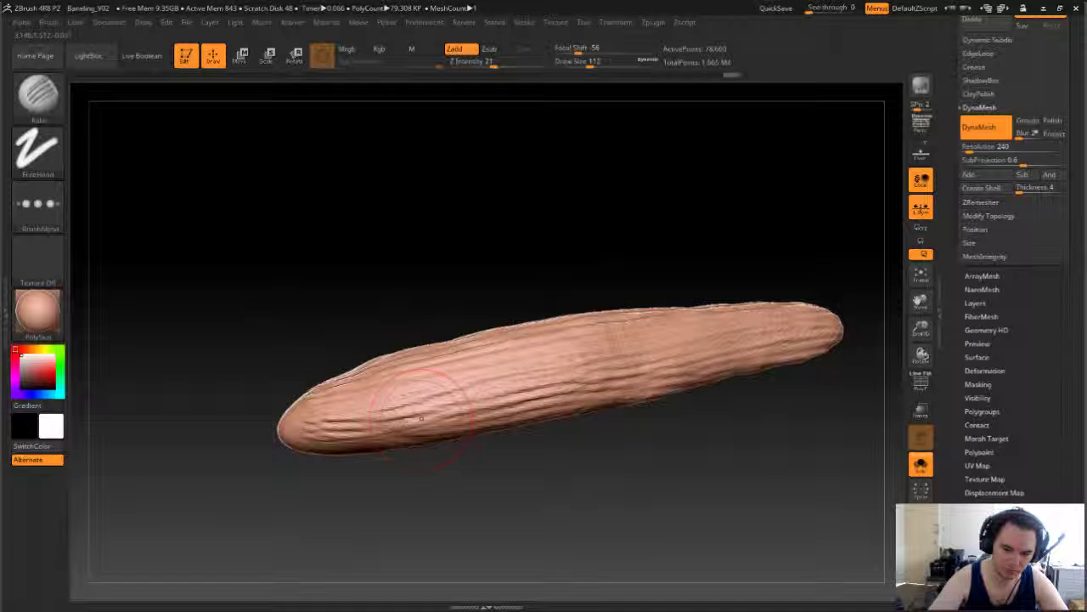
left_click_drag(422, 418, 713, 381)
left_click_drag(552, 386, 790, 348)
left_click_drag(617, 277, 663, 258, "alt")
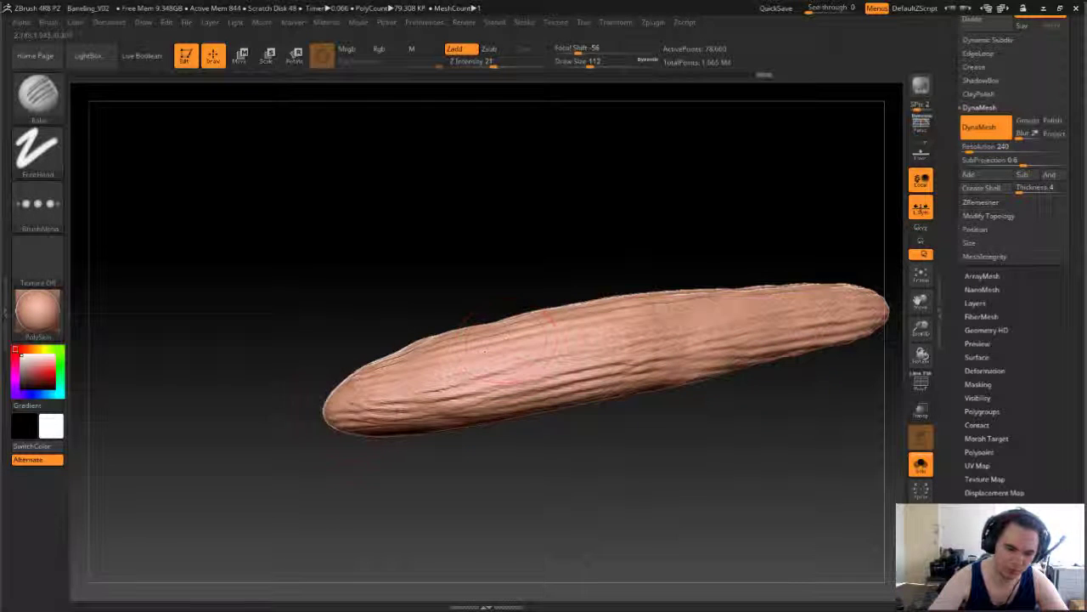
Step: Rake the remaining smooth areas around the rear claw's thick upper end and curved bend, and remesh the claw with DynaMesh
left_click_drag(556, 241, 475, 265)
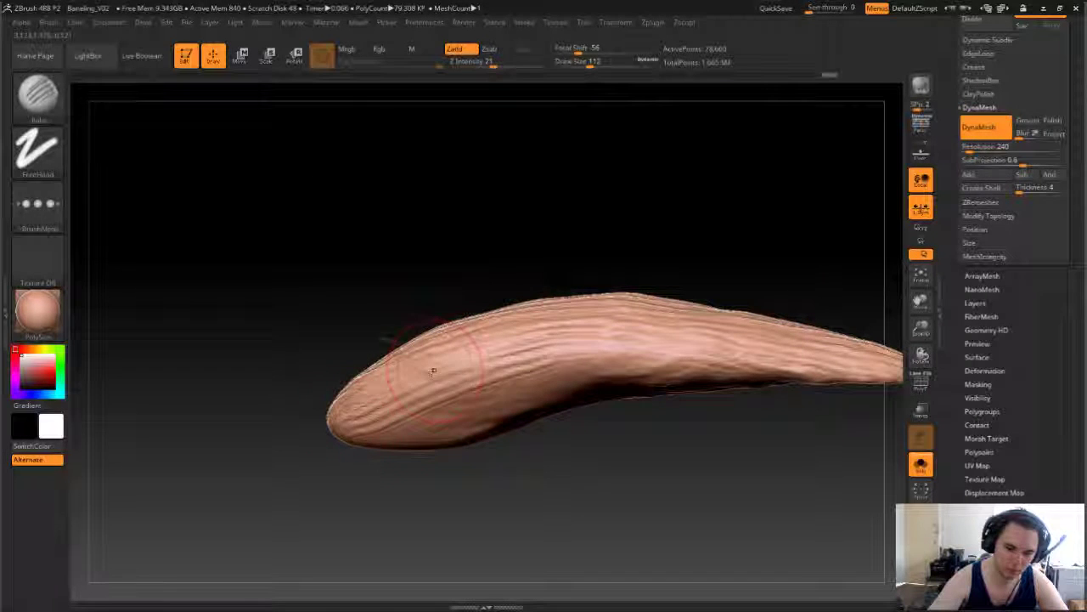
mouse_move(434, 370)
left_mouse_down("shift")
mouse_move(365, 409)
mouse_move(619, 343)
left_mouse_up("shift")
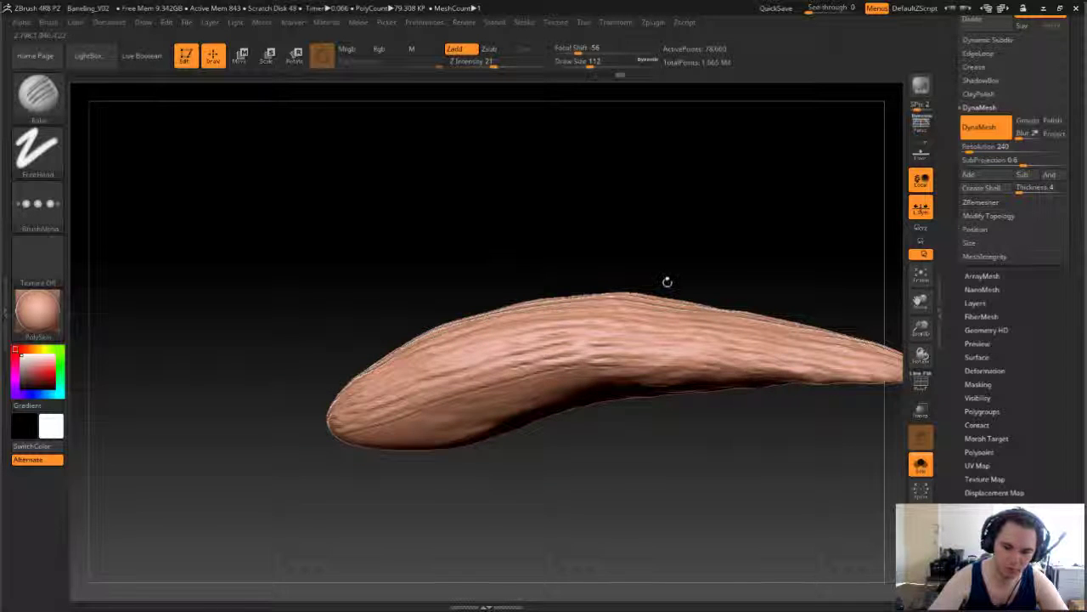
left_click_drag(667, 281, 654, 382)
mouse_move(454, 357)
left_mouse_down()
mouse_move(441, 347)
mouse_move(510, 344)
mouse_move(608, 374)
mouse_move(586, 340)
mouse_move(629, 509)
mouse_move(671, 459)
mouse_move(699, 397)
left_mouse_up()
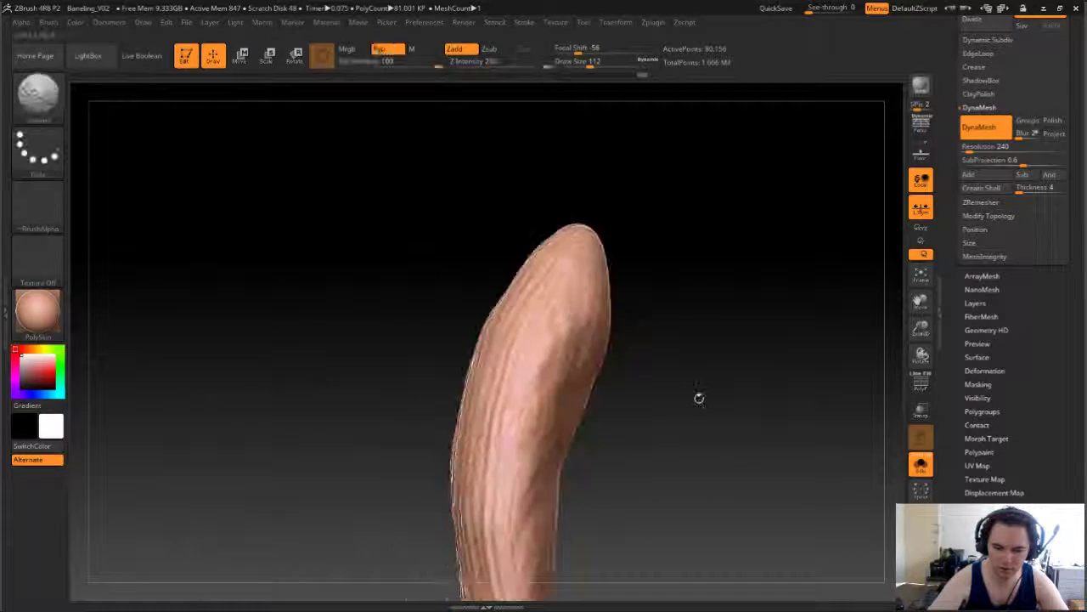
Step: Restrict rotation to the Y axis again and smooth the raked grooves on the rear claw, mainly over its lower half
left_click(921, 241)
mouse_move(866, 272)
left_mouse_down()
mouse_move(788, 361)
mouse_move(716, 374)
mouse_move(680, 314)
mouse_move(598, 255)
mouse_move(643, 311)
mouse_move(671, 276)
mouse_move(649, 279)
mouse_move(648, 325)
mouse_move(625, 331)
mouse_move(646, 361)
mouse_move(495, 380)
left_mouse_up()
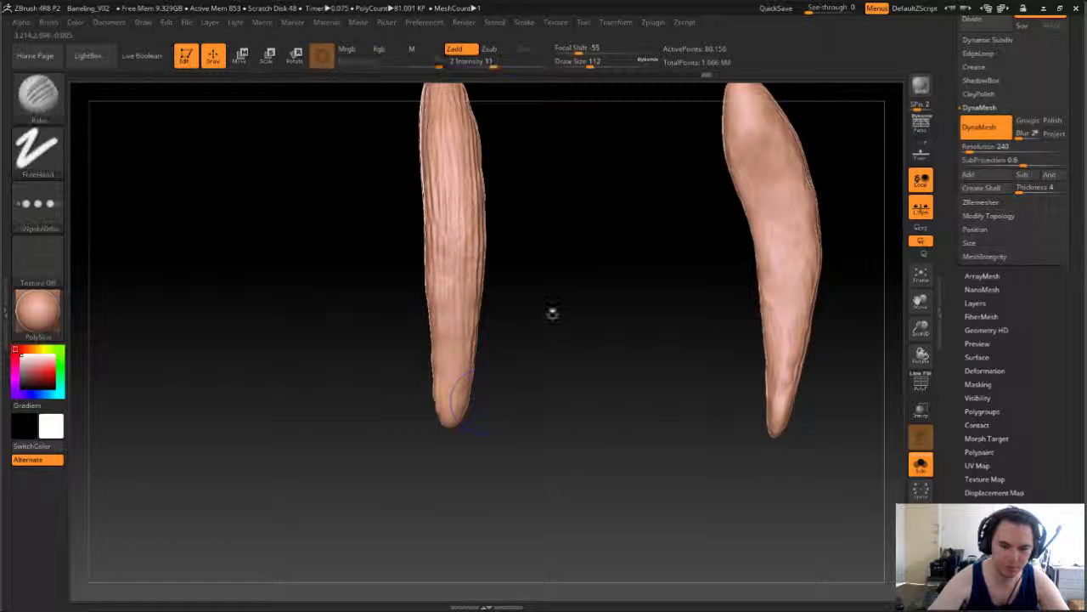
left_click_drag(553, 314, 471, 250, "shift")
left_click_drag(487, 206, 489, 285, "shift")
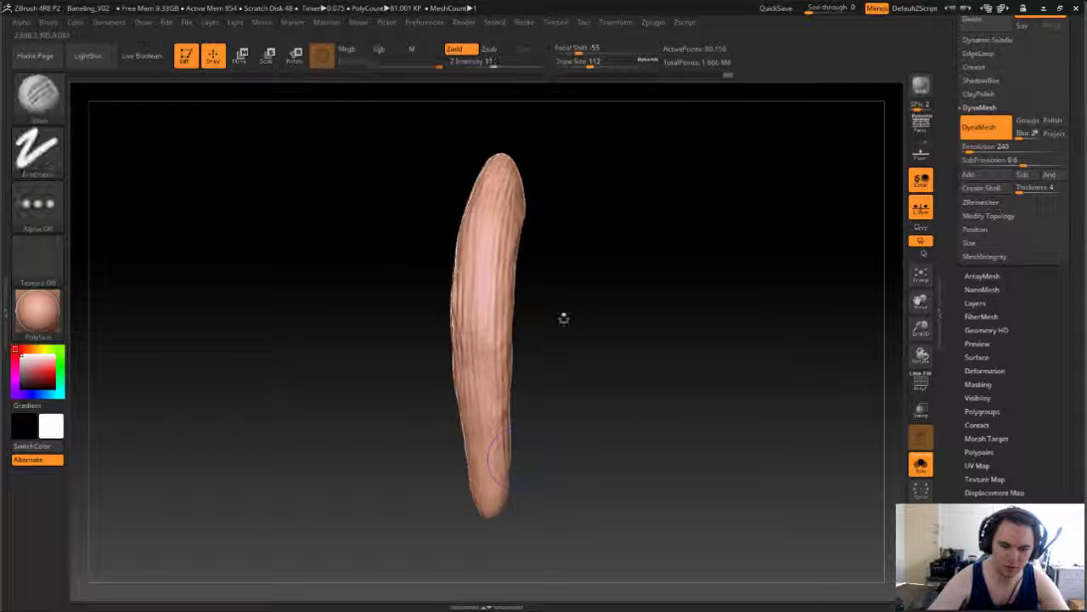
left_click_drag(563, 317, 425, 214)
left_click_drag(476, 425, 477, 376, "shift")
mouse_move(520, 490)
left_mouse_down("shift")
mouse_move(462, 219)
mouse_move(609, 282)
mouse_move(501, 325)
mouse_move(587, 362)
left_mouse_up("shift")
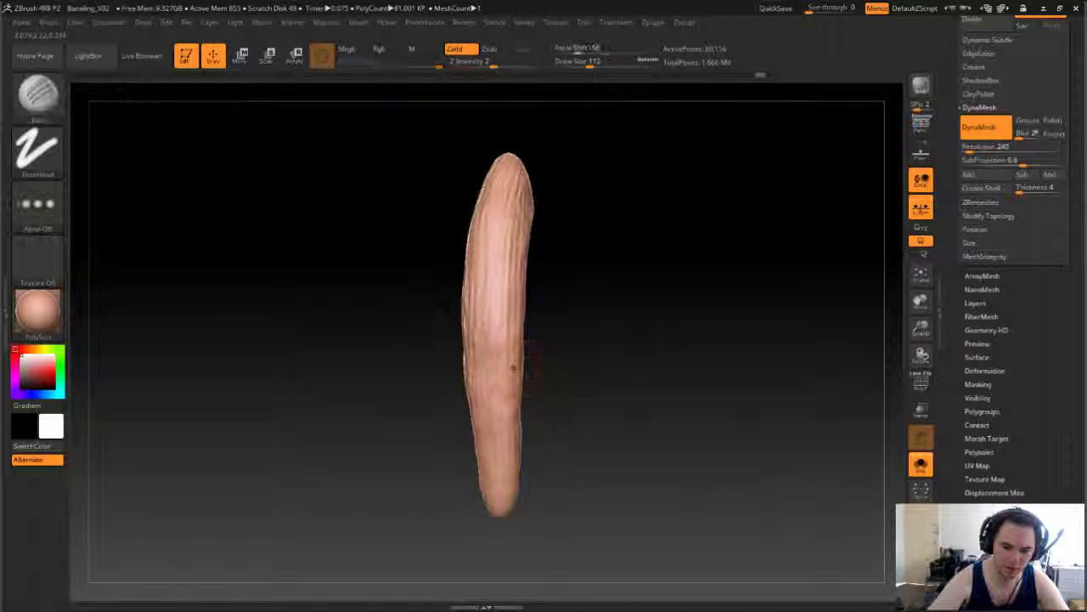
left_click_drag(513, 367, 495, 333, "shift")
Step: Remesh the rear claw with DynaMesh and turn off isolation to review it on the whole creature
mouse_move(579, 340)
left_mouse_down("ctrl")
mouse_move(621, 402)
mouse_move(647, 386)
mouse_move(907, 446)
left_mouse_up("ctrl")
left_click(919, 465)
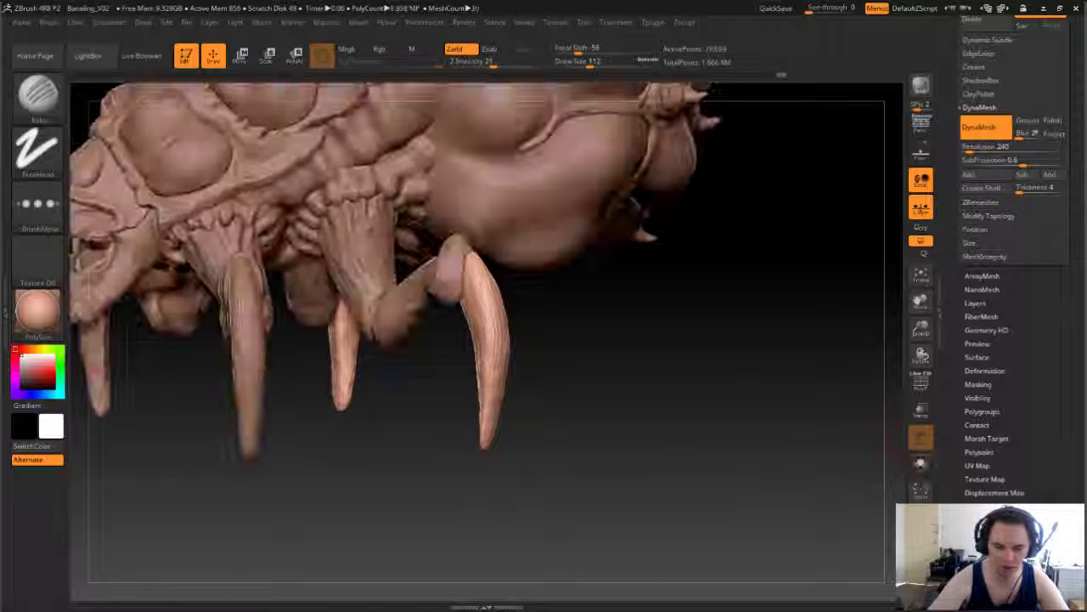
left_click_drag(707, 437, 858, 423, "alt")
left_click_drag(775, 417, 690, 391)
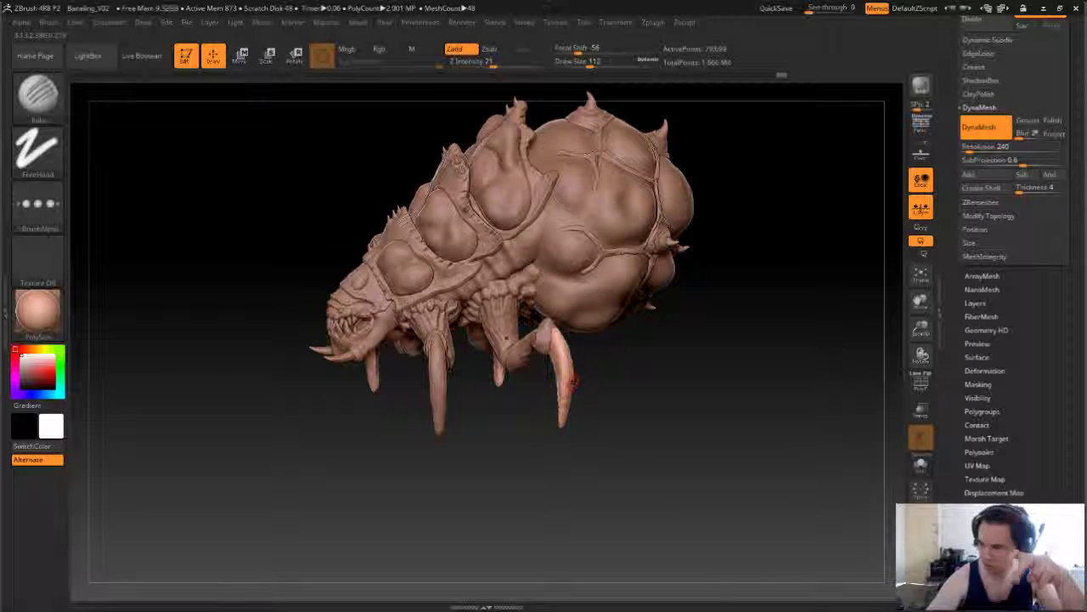
left_click_drag(687, 417, 617, 384)
left_click_drag(742, 429, 652, 460)
Step: Switch to the Pinch brush at draw size 257 and pinch the rear claw's tip to a sharper point, undoing unwanted strokes
key("b")
key("p")
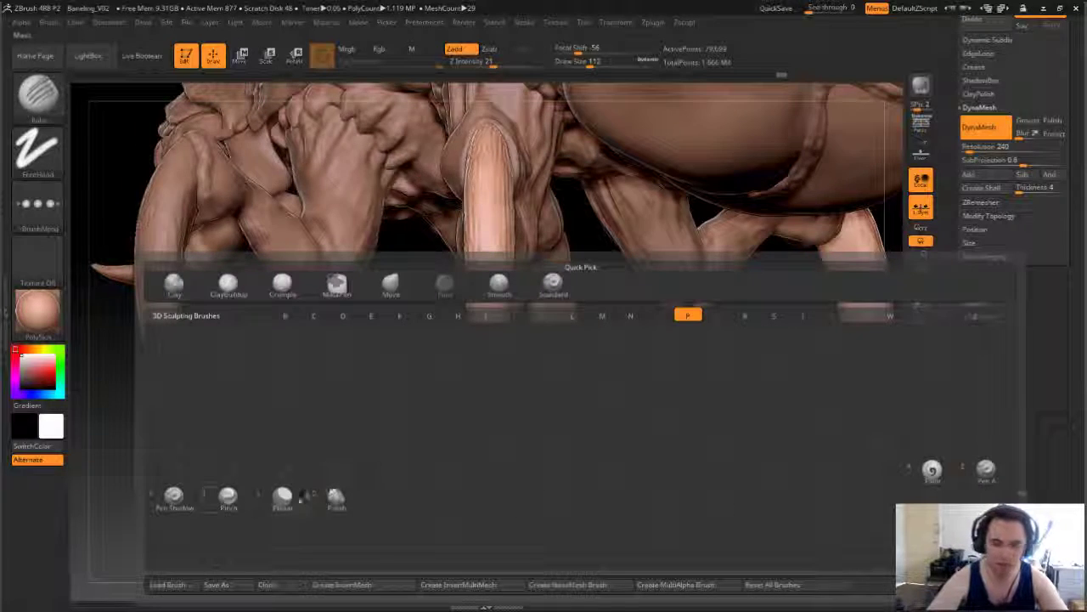
key("i")
mouse_move(345, 485)
left_mouse_down()
mouse_move(444, 474)
mouse_move(450, 509)
left_mouse_up()
key("s")
left_click_drag(494, 396, 511, 395)
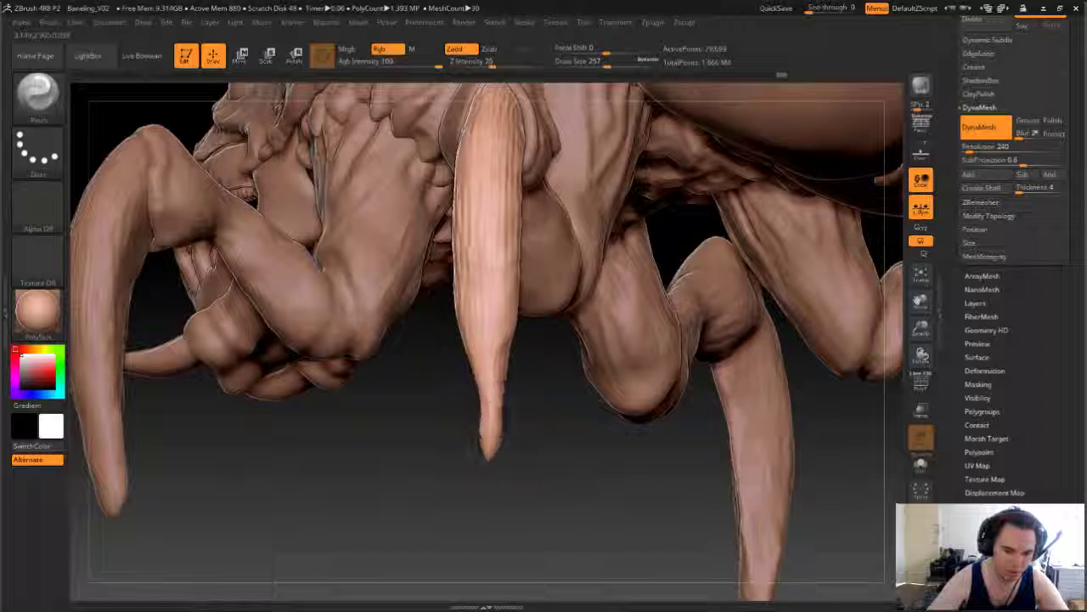
key("ctrl+z")
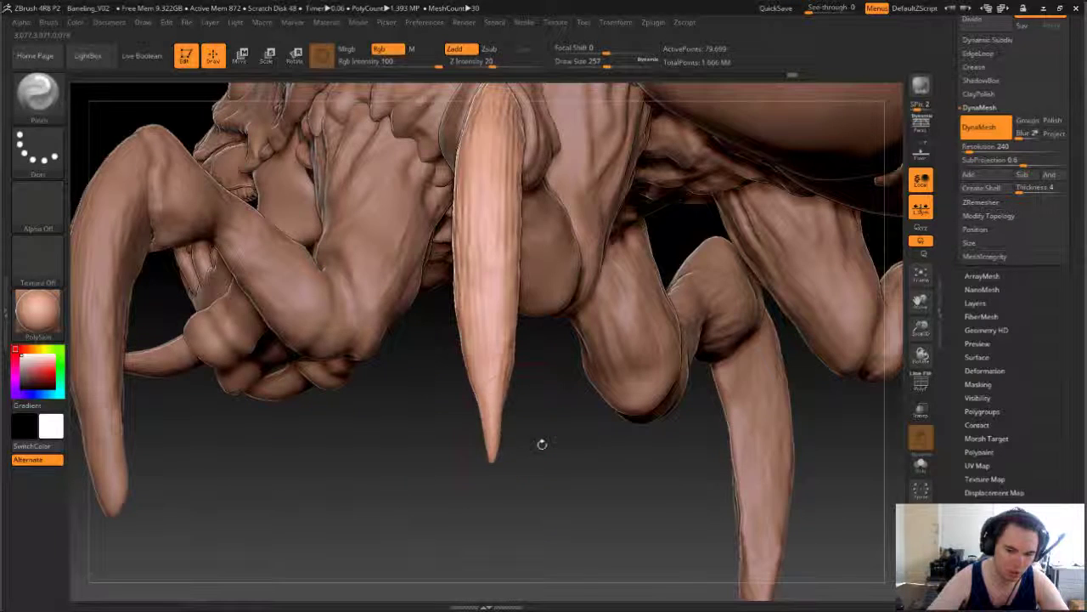
key("ctrl+z")
mouse_move(549, 482)
left_mouse_down()
mouse_move(603, 489)
mouse_move(595, 495)
mouse_move(570, 457)
mouse_move(509, 434)
mouse_move(543, 454)
mouse_move(573, 451)
mouse_move(487, 466)
mouse_move(556, 478)
mouse_move(542, 454)
mouse_move(548, 469)
mouse_move(600, 405)
mouse_move(699, 430)
mouse_move(565, 405)
left_mouse_up()
key("shift")
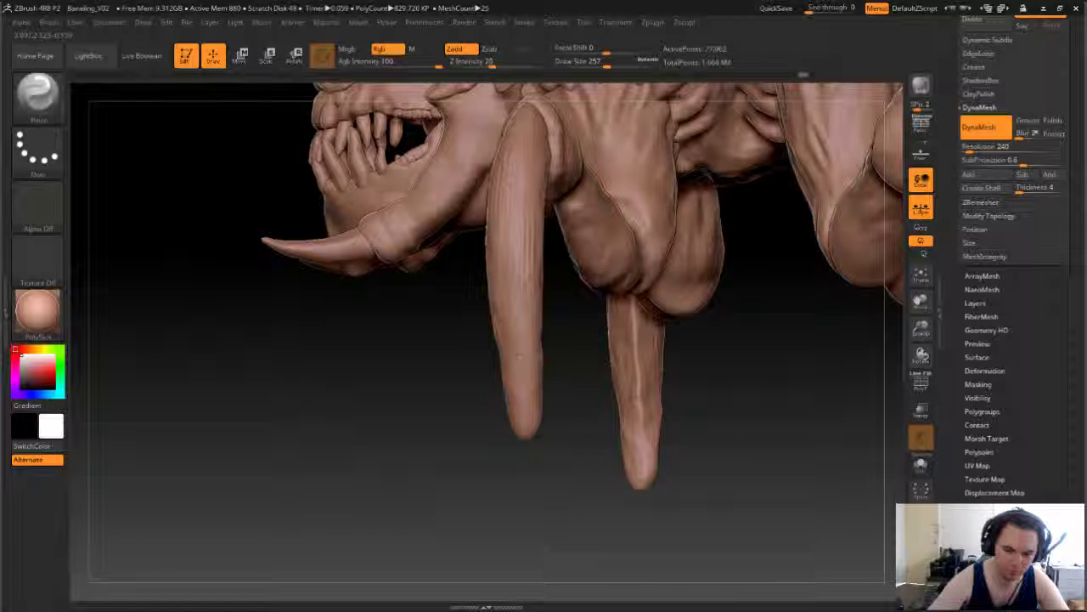
Step: Select the front leg's claw, pinch its tip to a sharper point, and smooth its lower end
left_click(510, 374, "alt")
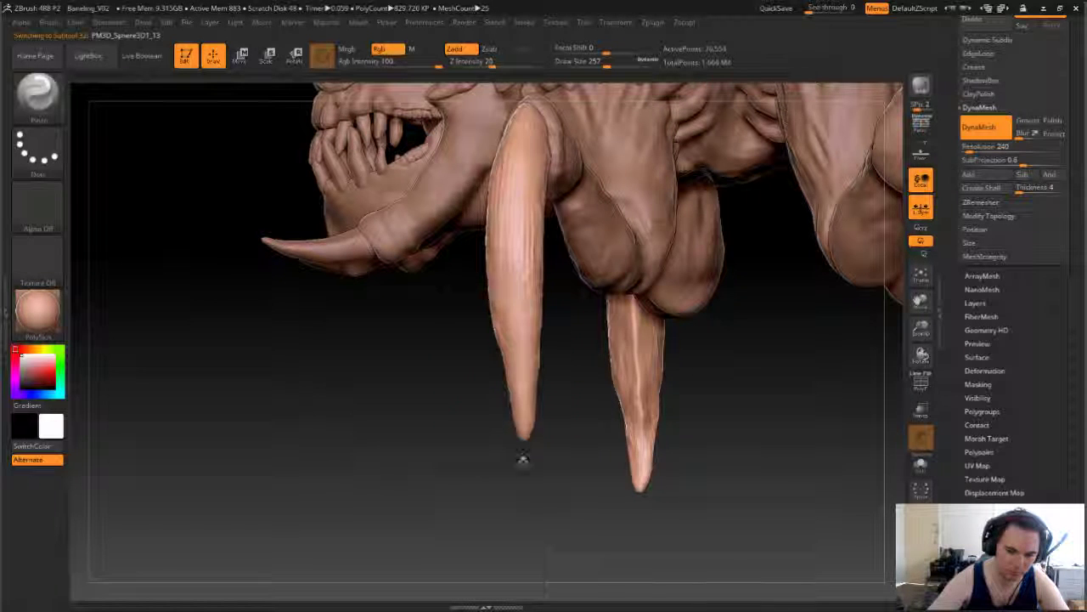
left_click_drag(523, 396, 526, 373, "shift")
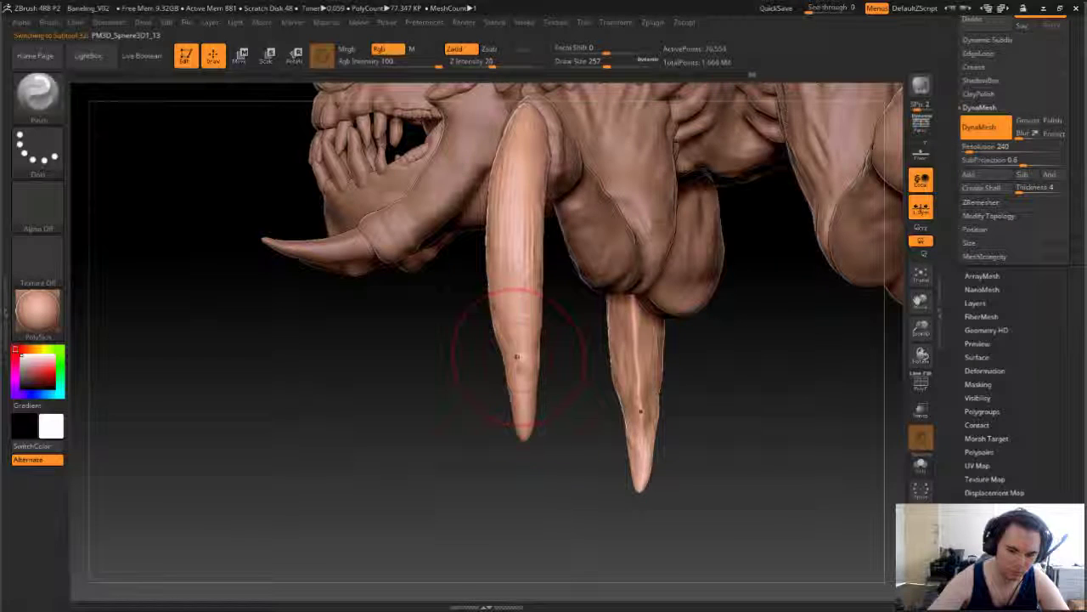
left_click_drag(484, 509, 605, 395)
left_click_drag(696, 425, 547, 412)
left_click_drag(645, 340, 581, 417)
Step: Switch to the ClayBuildup brush and save the project
key("b")
key("c")
key("b")
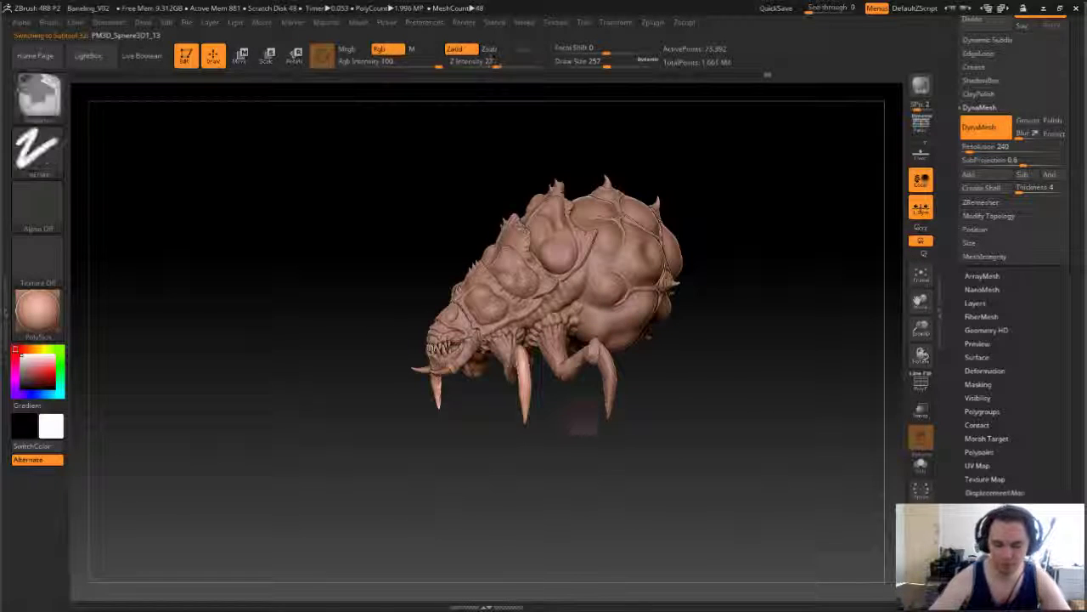
key("ctrl+o")
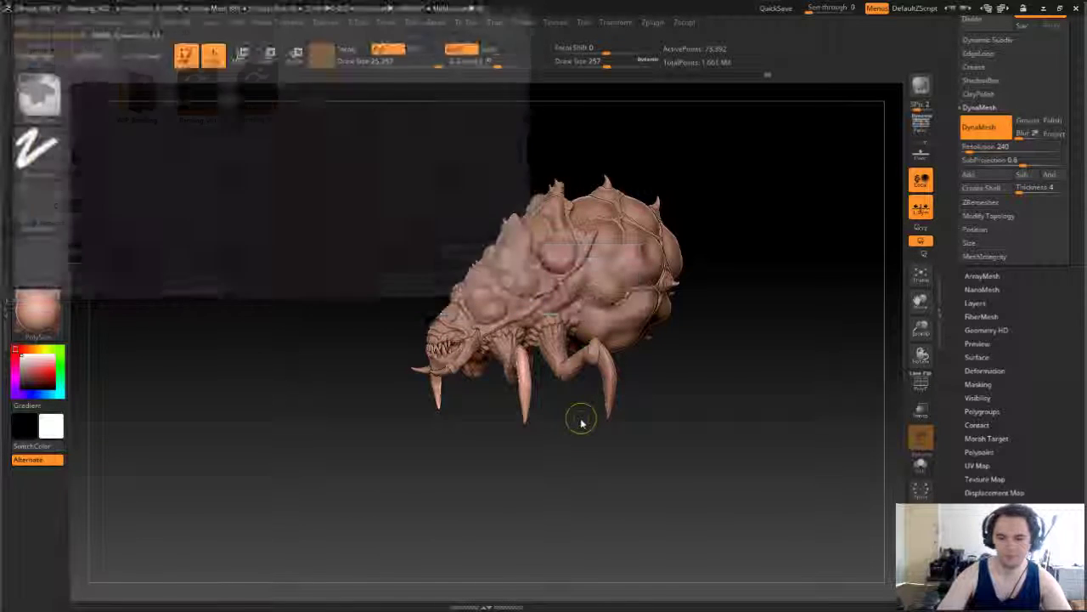
key("ctrl+s")
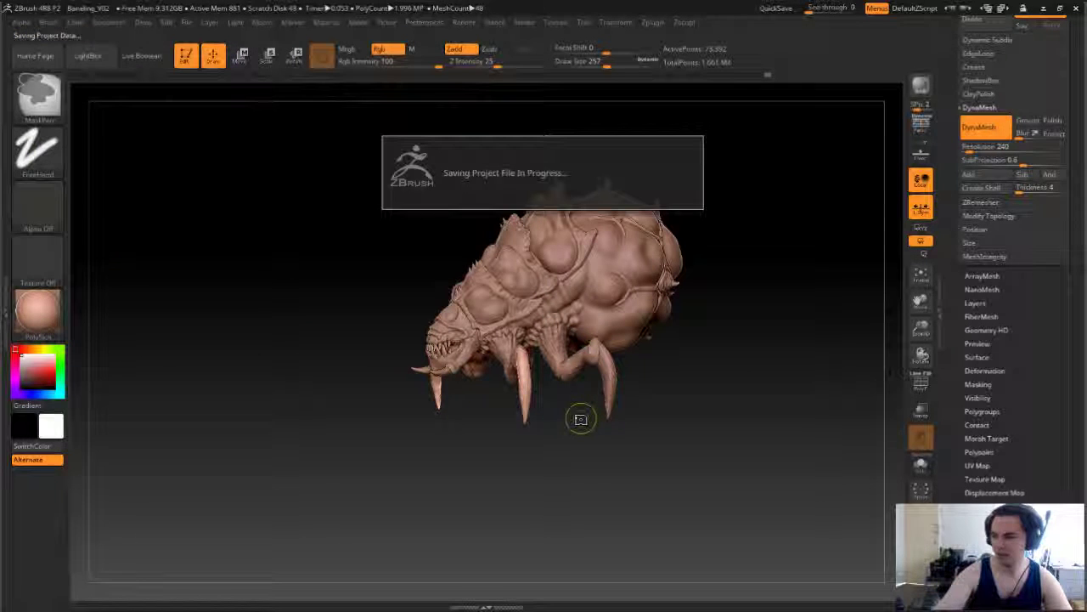